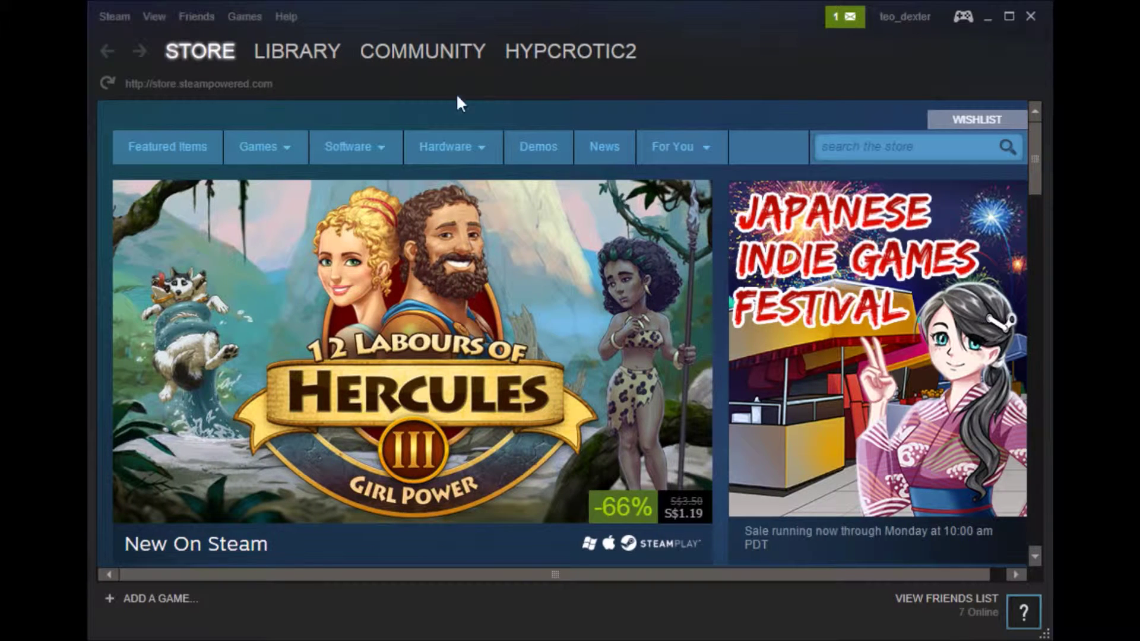
Open the game library and bring up the options for Call of Duty: Black Ops II - Multiplayer.
click(297, 51)
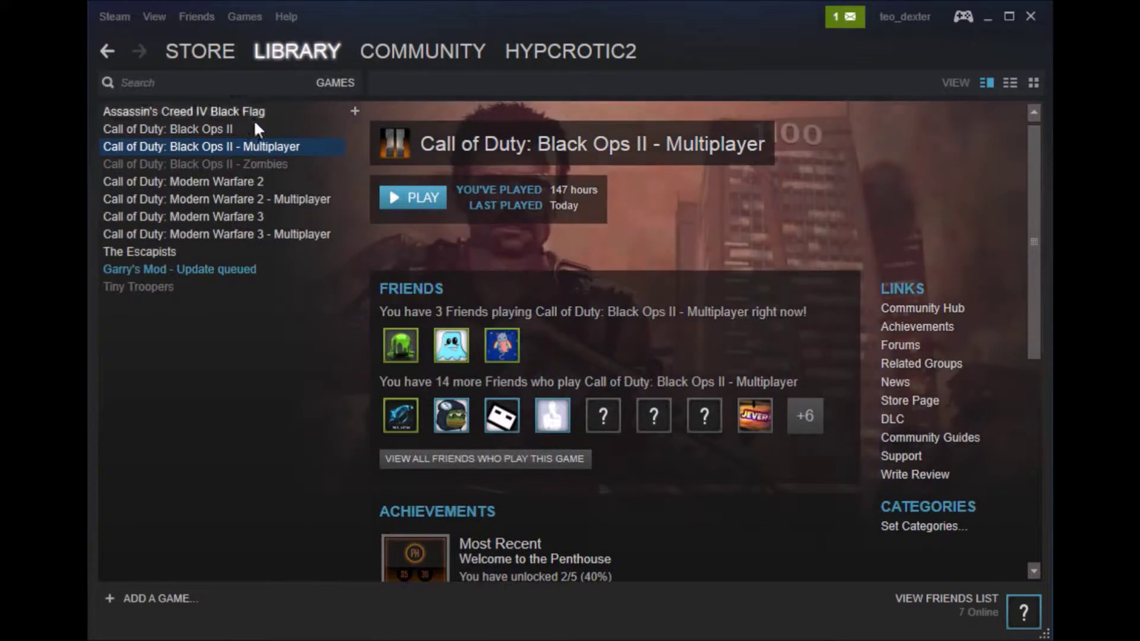
right_click(236, 147)
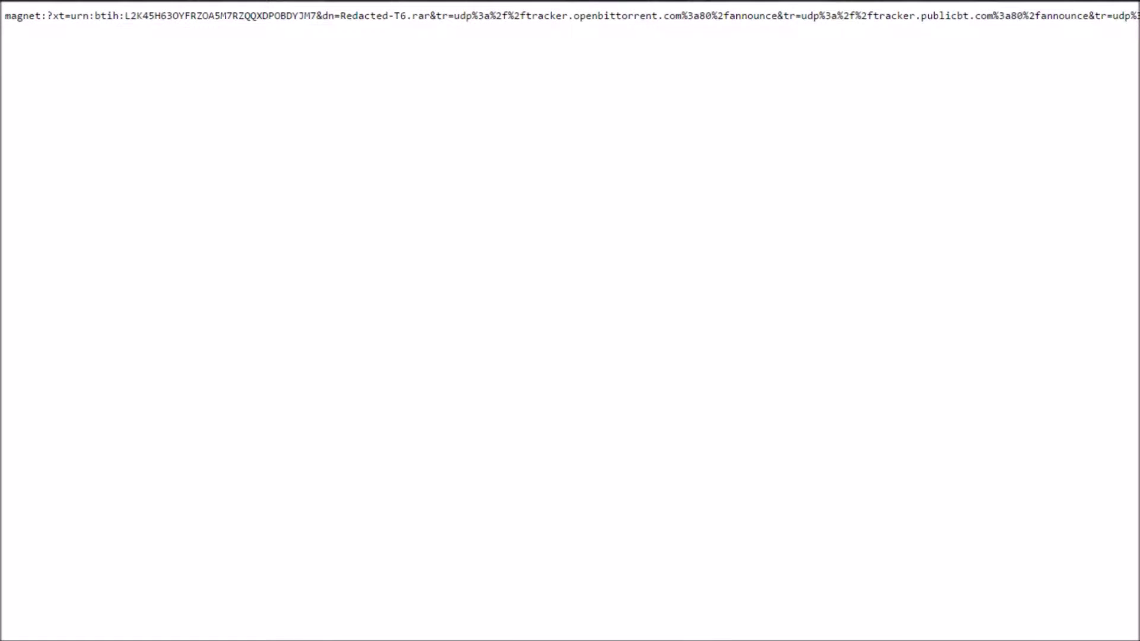
Select the entire Redacted-T6.rar magnet link in the text document and switch to another window.
drag(4, 16, 1137, 18)
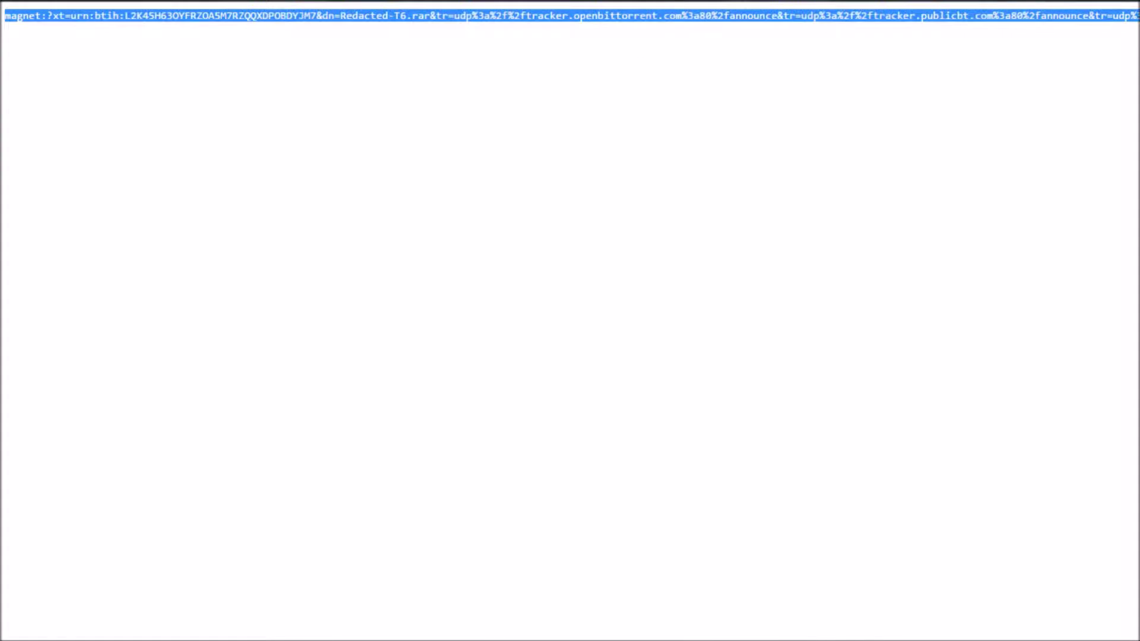
key(alt+Tab)
key(alt+Tab)
key(alt+Tab)
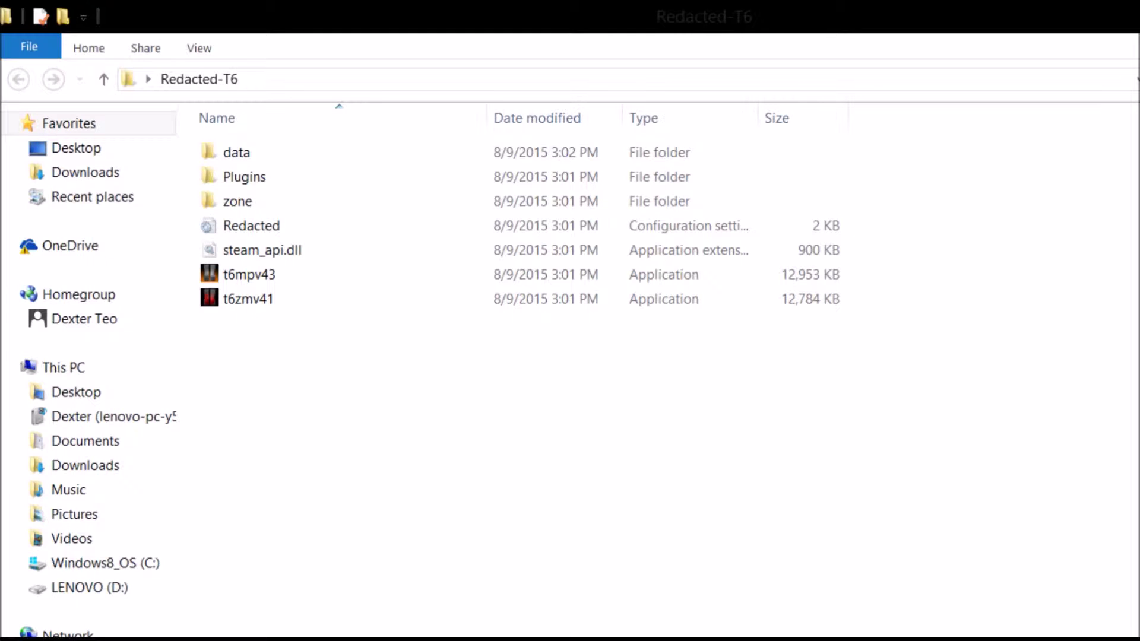
Select the contents of the extracted Redacted-T6 folder.
drag(542, 395, 498, 2)
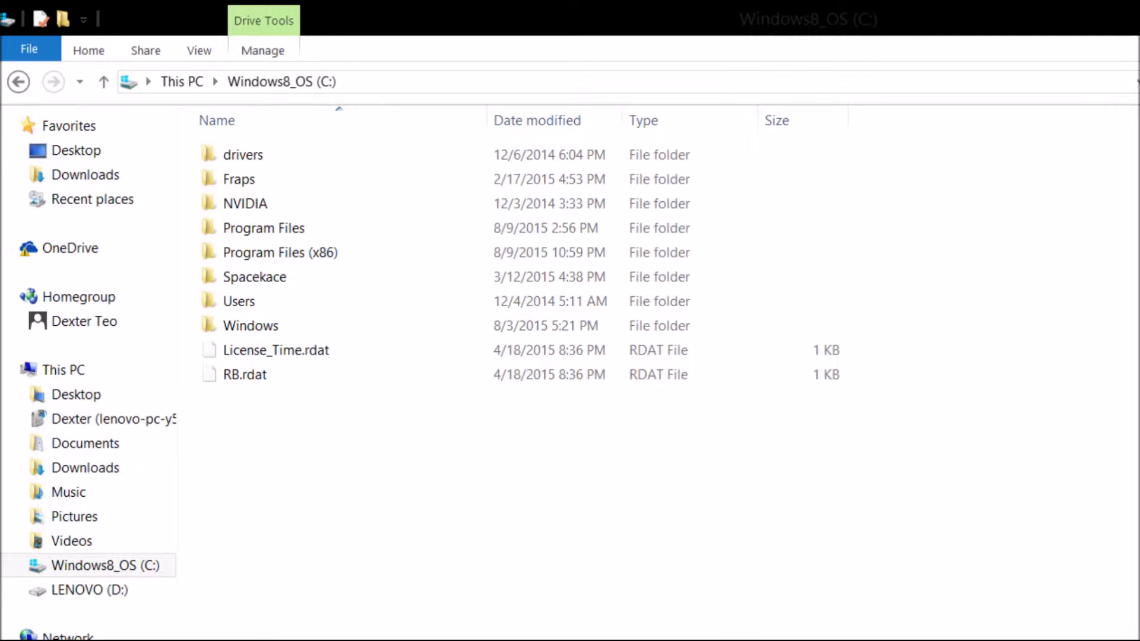
Go to Program Files (x86)\Steam\steamapps\common\Call of Duty Black Ops II and select all the game files.
double_click(249, 252)
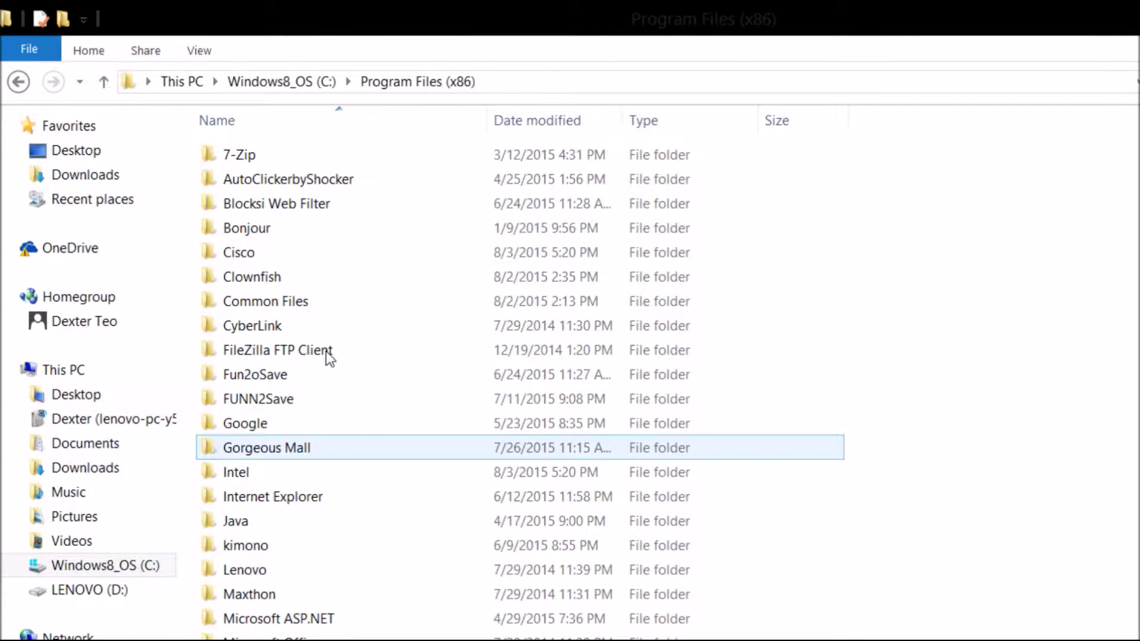
scroll(317, 375, down, 5)
double_click(243, 637)
scroll(247, 522, down, 2)
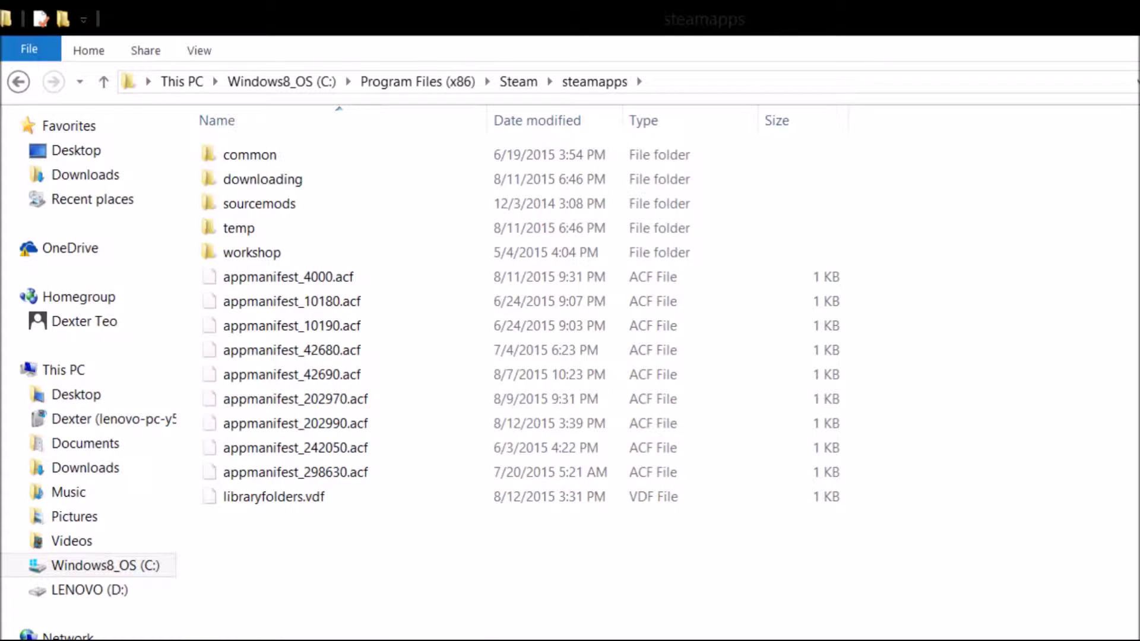
double_click(218, 148)
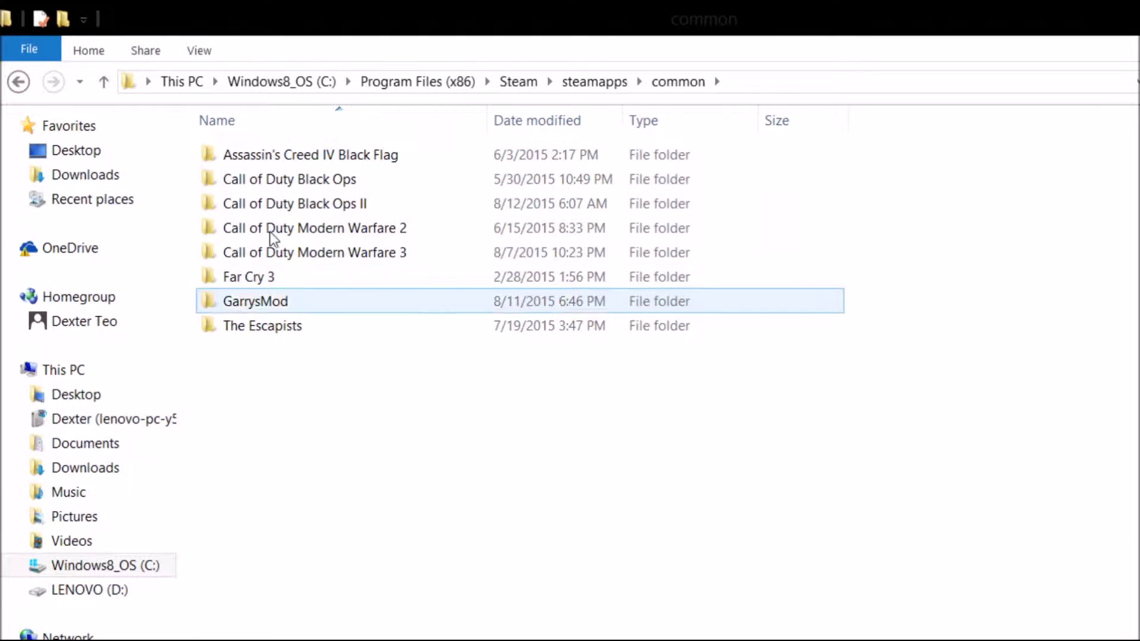
double_click(261, 203)
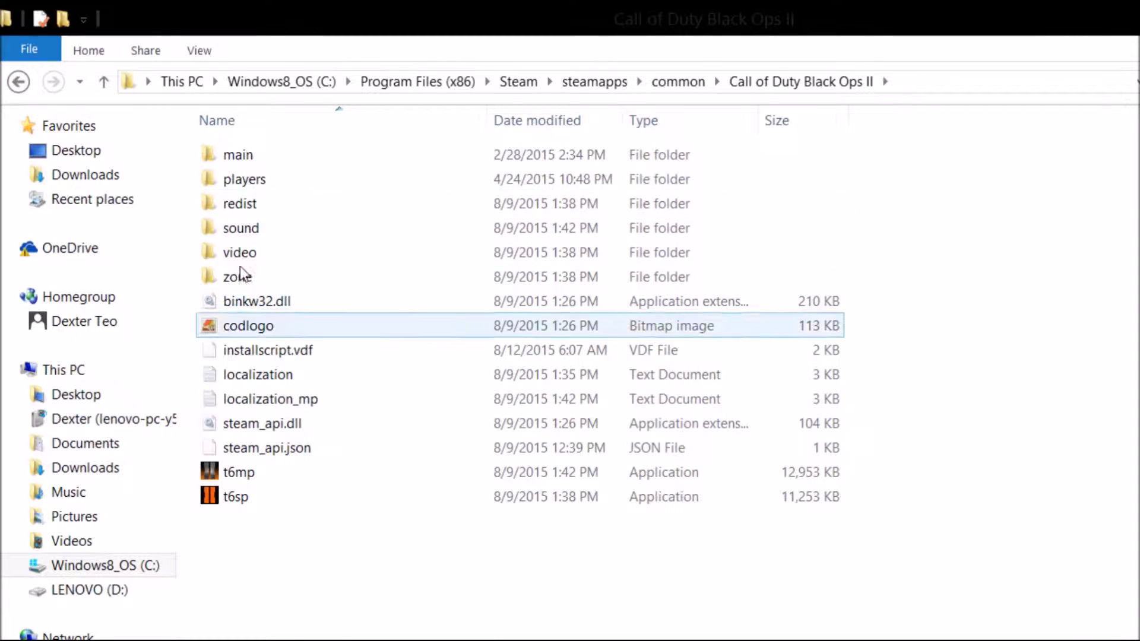
key(ctrl+a)
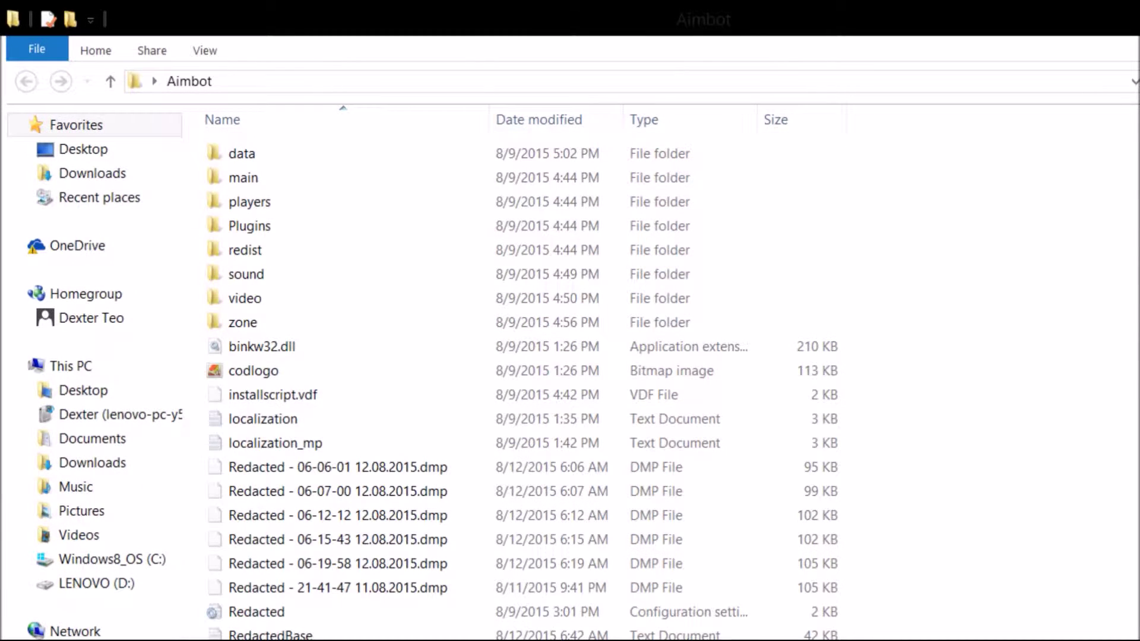
Look through the game and Redacted files in the Aimbot folder.
scroll(687, 374, down, 1)
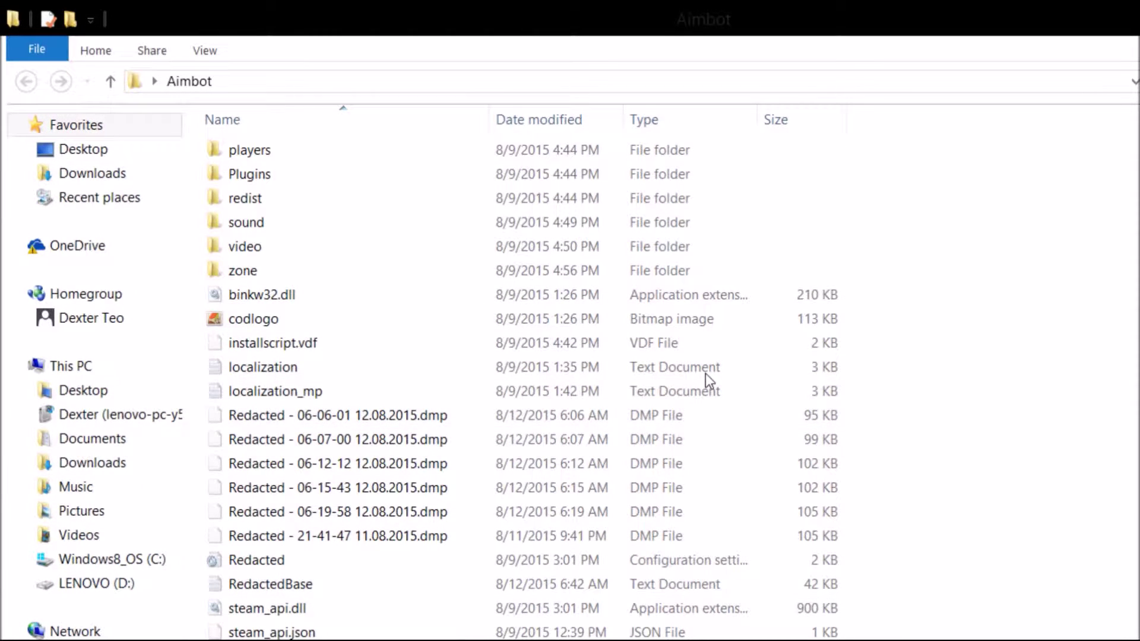
drag(999, 462, 929, 106)
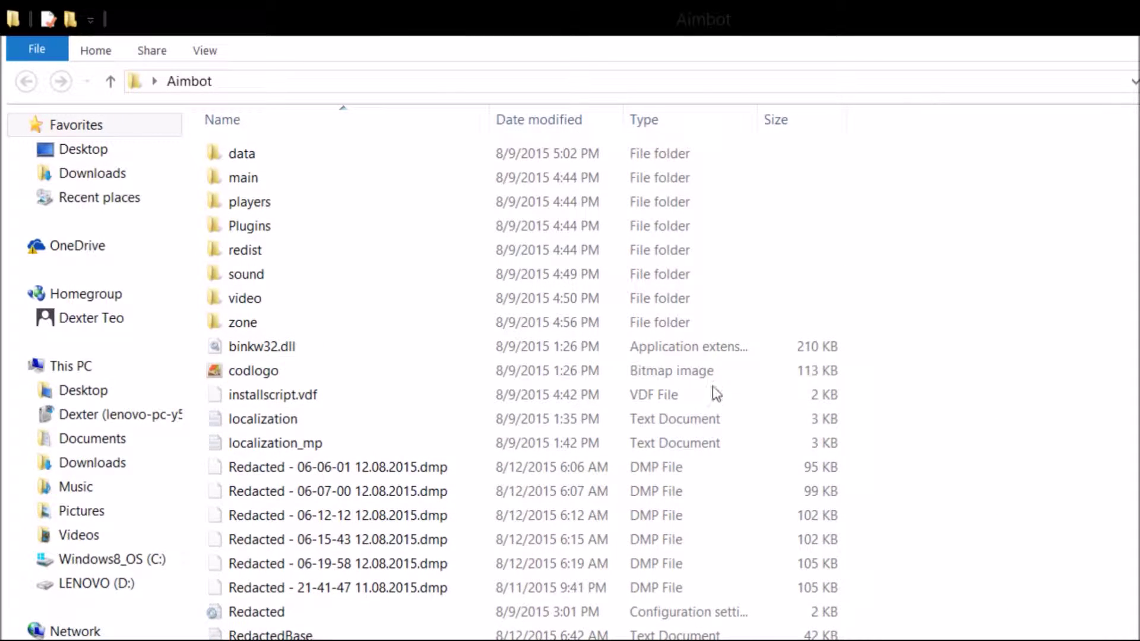
scroll(733, 394, down, 1)
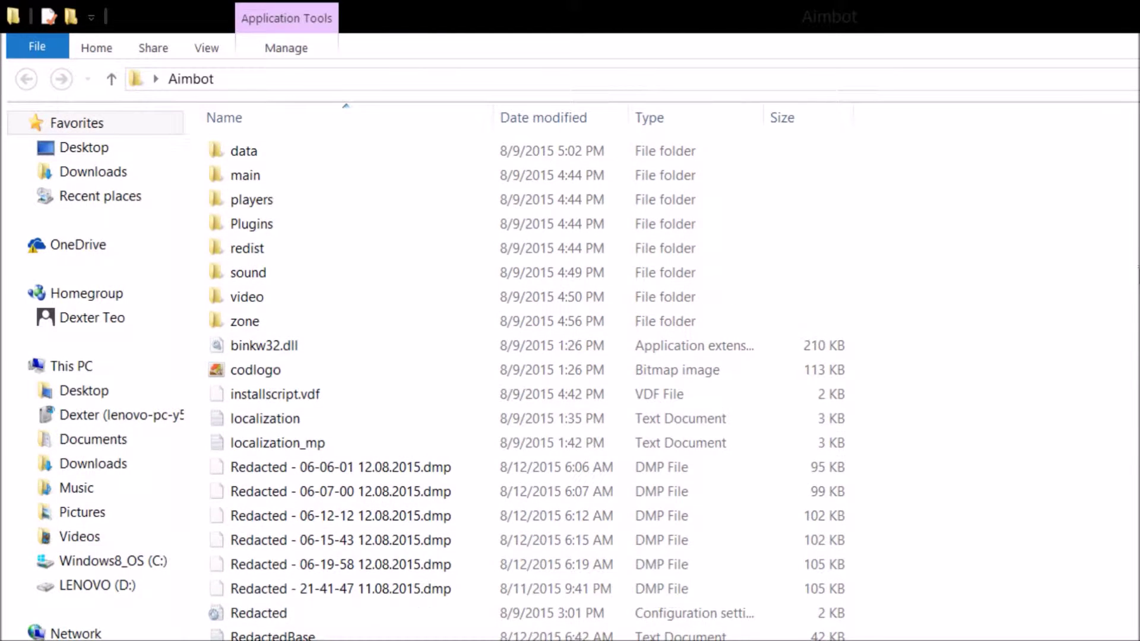
scroll(1128, 368, down, 1)
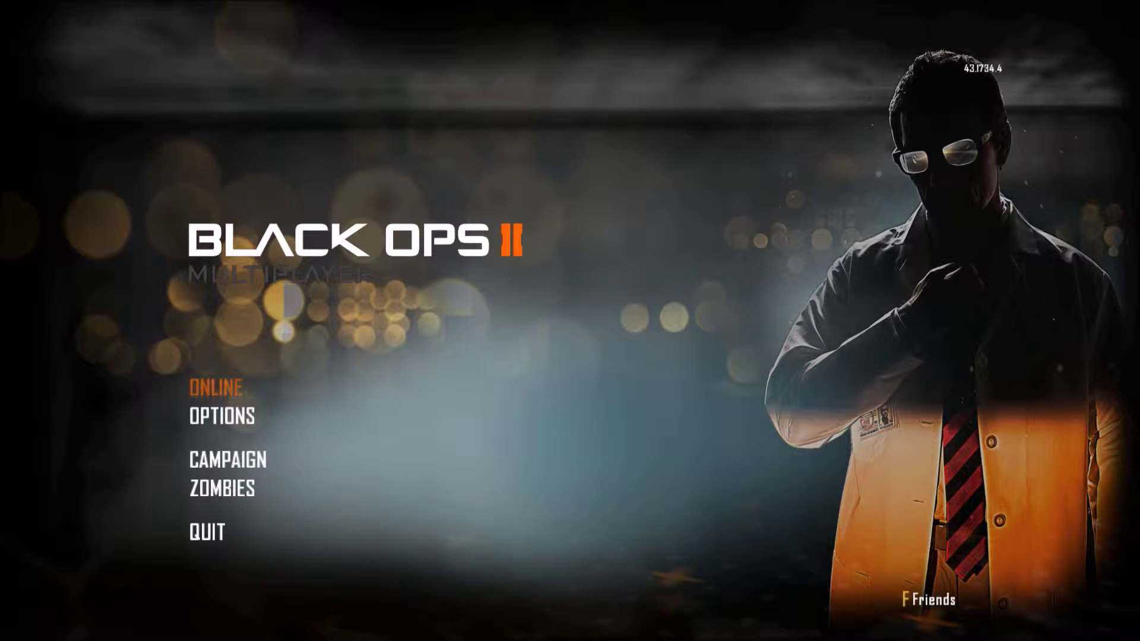
Enter online multiplayer and open the Custom Games lobby.
key(Return)
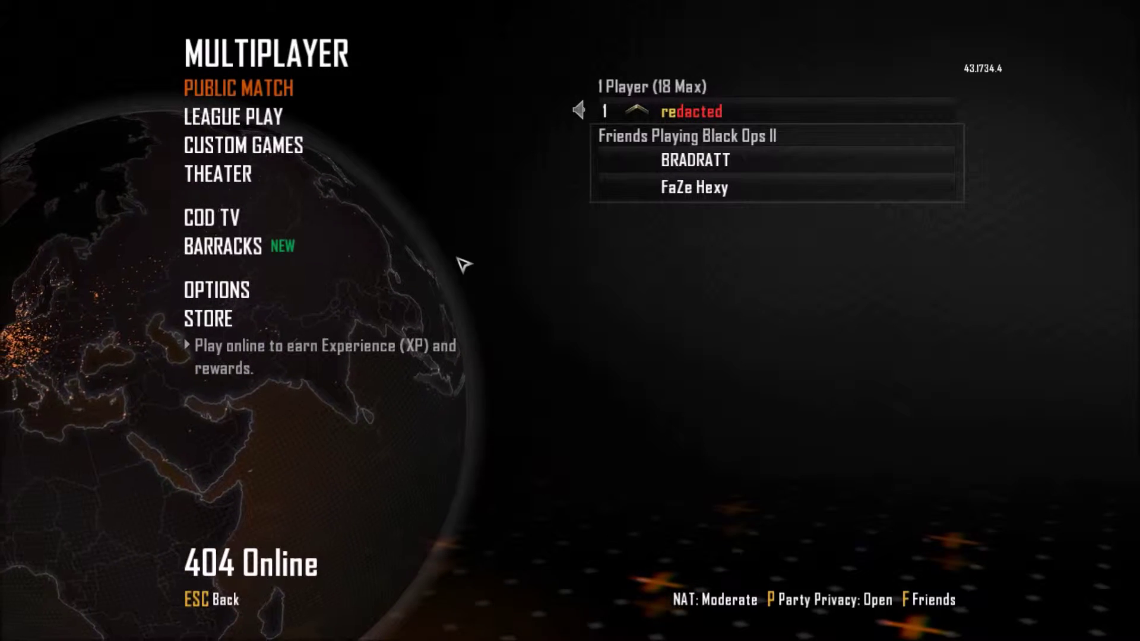
key(Down)
key(Down)
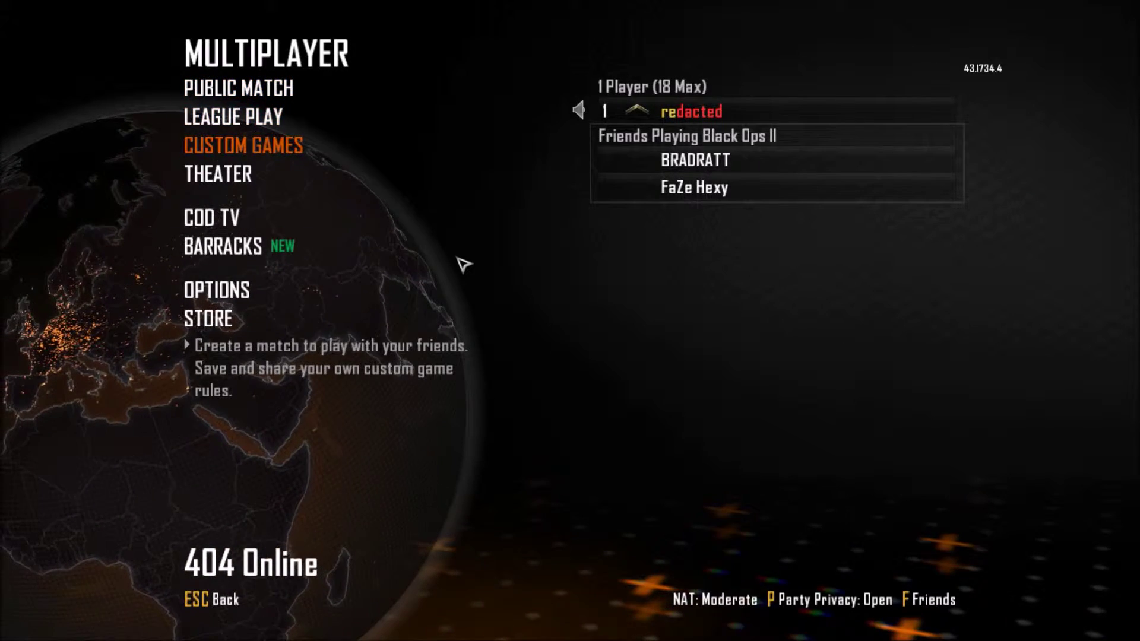
key(Return)
Open the custom game's setup options and look at the map selection.
key(Down)
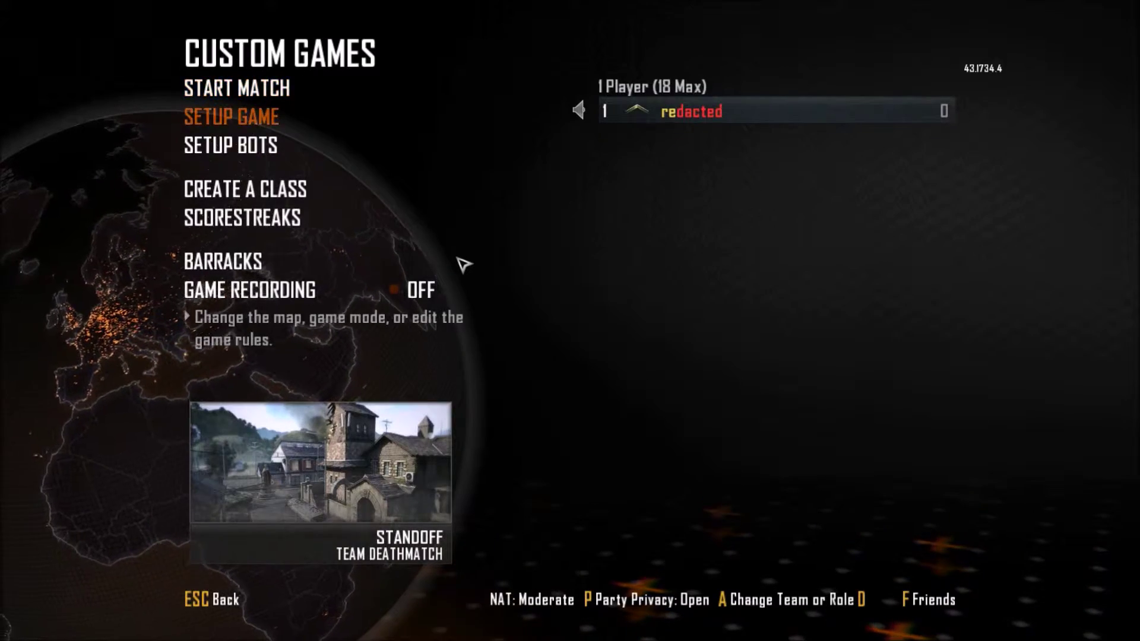
key(Return)
key(Return)
key(Return)
key(Escape)
key(Escape)
Change the custom game's mode to Capture the Flag from the standard game modes.
key(Down)
key(Return)
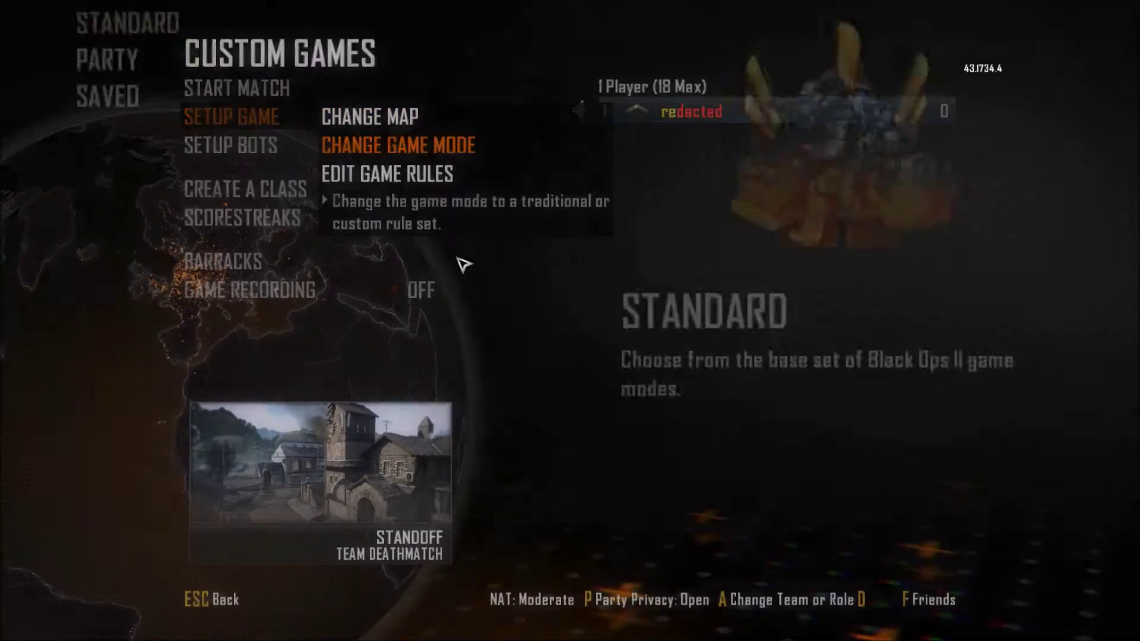
key(Down)
key(Up)
key(Up)
key(Up)
key(Up)
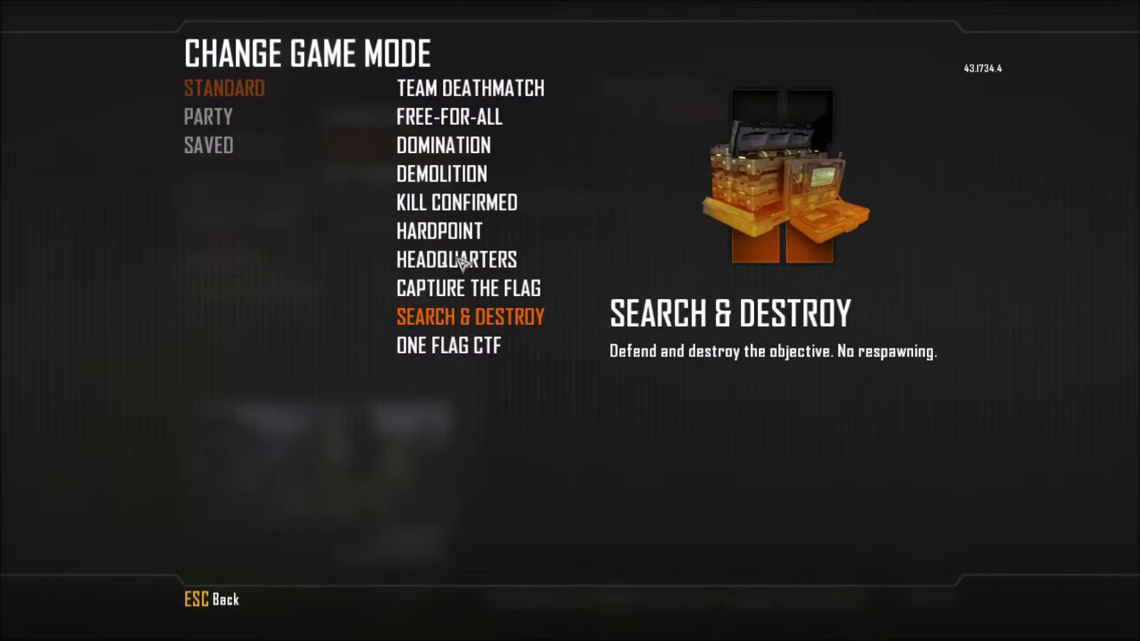
key(Return)
Open the custom game's rules and look through the settings categories.
key(Down)
key(Return)
key(Up)
key(Down)
key(Down)
key(Down)
key(Down)
key(Return)
key(Escape)
Lower the player Health below the 100 % default in the health and damage settings.
key(Down)
key(Down)
key(Down)
key(Return)
key(Left)
key(Left)
key(Left)
key(Left)
key(Left)
key(Left)
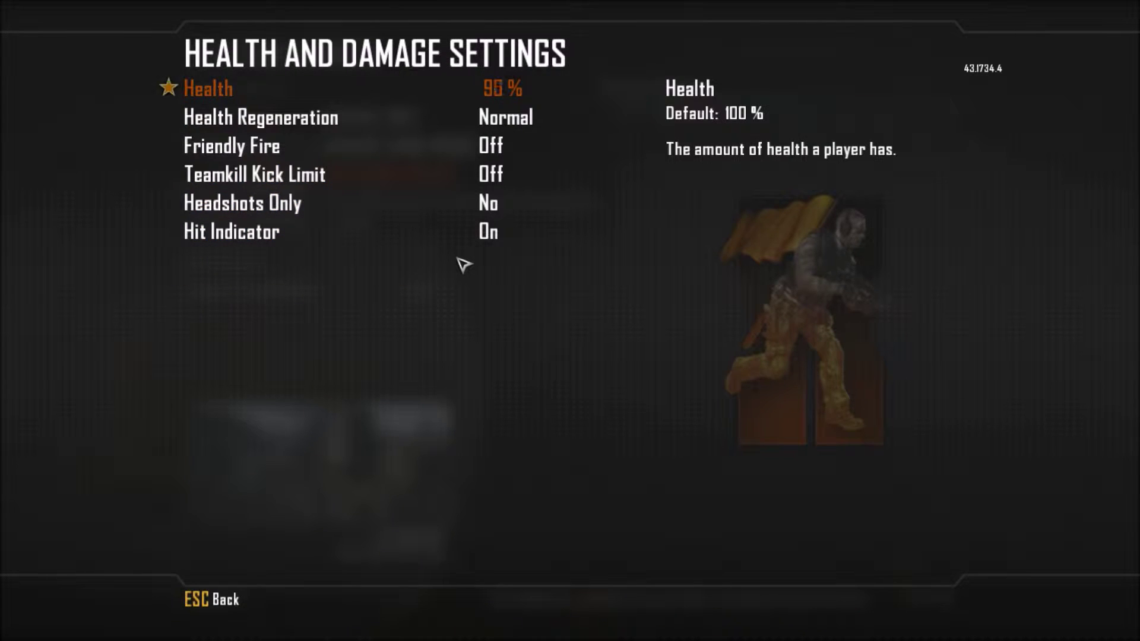
key(Left)
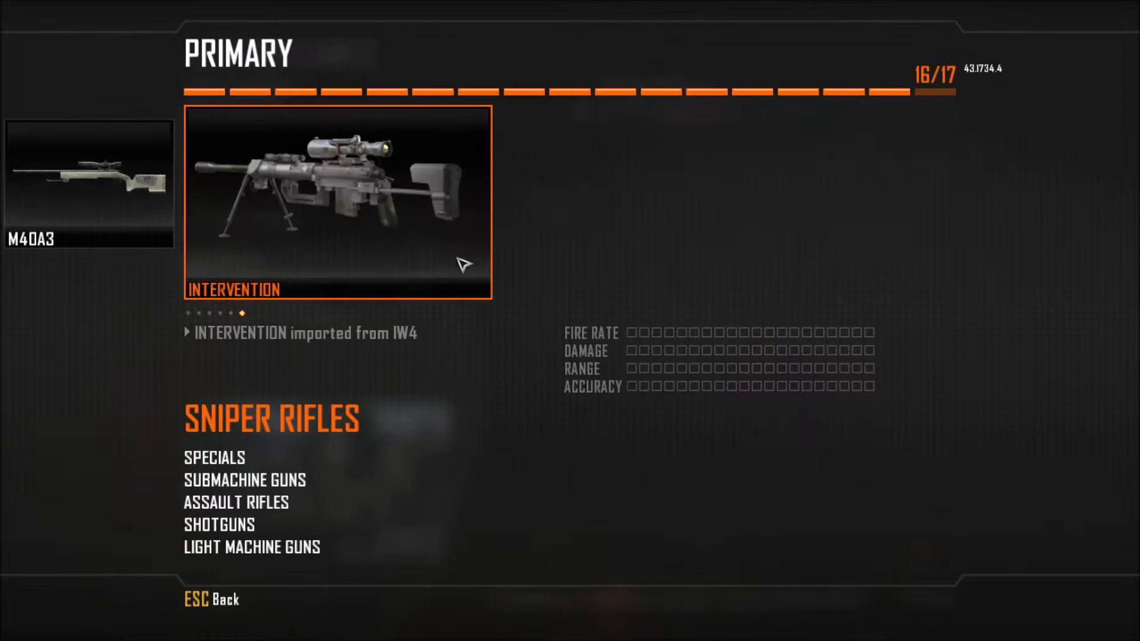
Set the Intervention sniper rifle as the primary weapon of the Custom 5 class.
key(Escape)
key(Return)
key(Right)
key(Left)
key(Left)
key(Right)
key(Right)
key(Right)
key(Right)
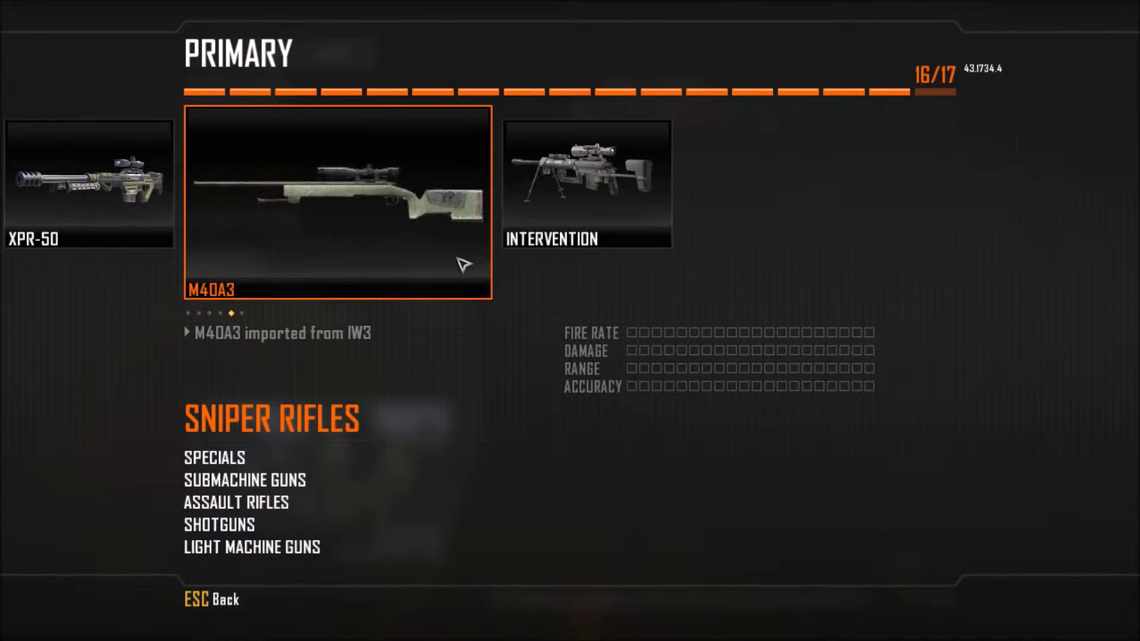
key(Right)
key(Return)
Look over the Custom 5 loadout slots and return to the custom game lobby.
key(Down)
key(Down)
key(Right)
key(Down)
key(Left)
key(Up)
key(Down)
key(Up)
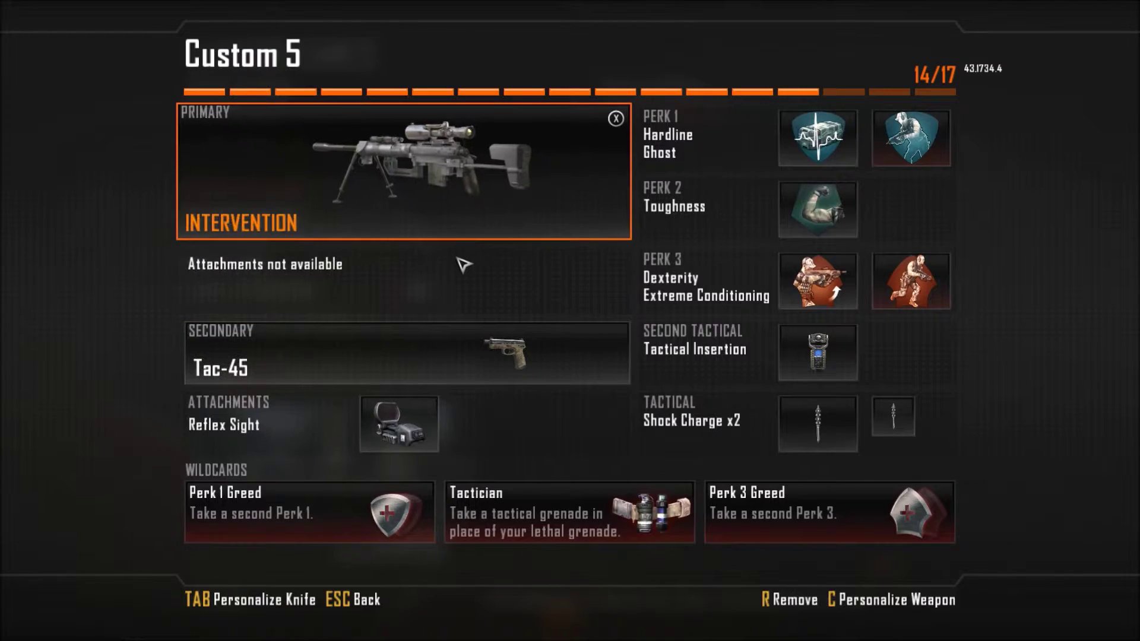
key(Escape)
key(Escape)
Reopen the Custom 5 class and examine its perks, secondary weapon and wildcards.
key(Up)
key(Up)
key(Up)
key(Down)
key(Down)
key(Down)
key(Return)
key(Return)
key(Right)
key(Down)
key(Down)
key(Down)
key(Up)
key(Up)
key(Down)
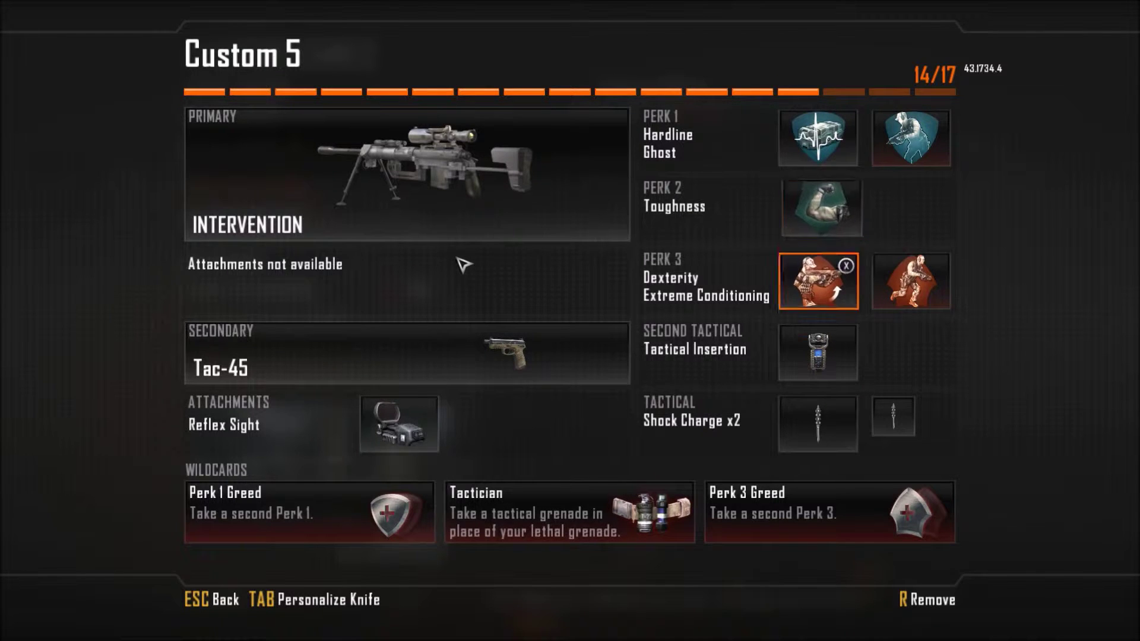
key(Left)
key(Down)
key(Right)
key(Left)
Leave the class editor and open the bot setup for the custom game.
key(Escape)
key(Up)
key(Up)
key(Up)
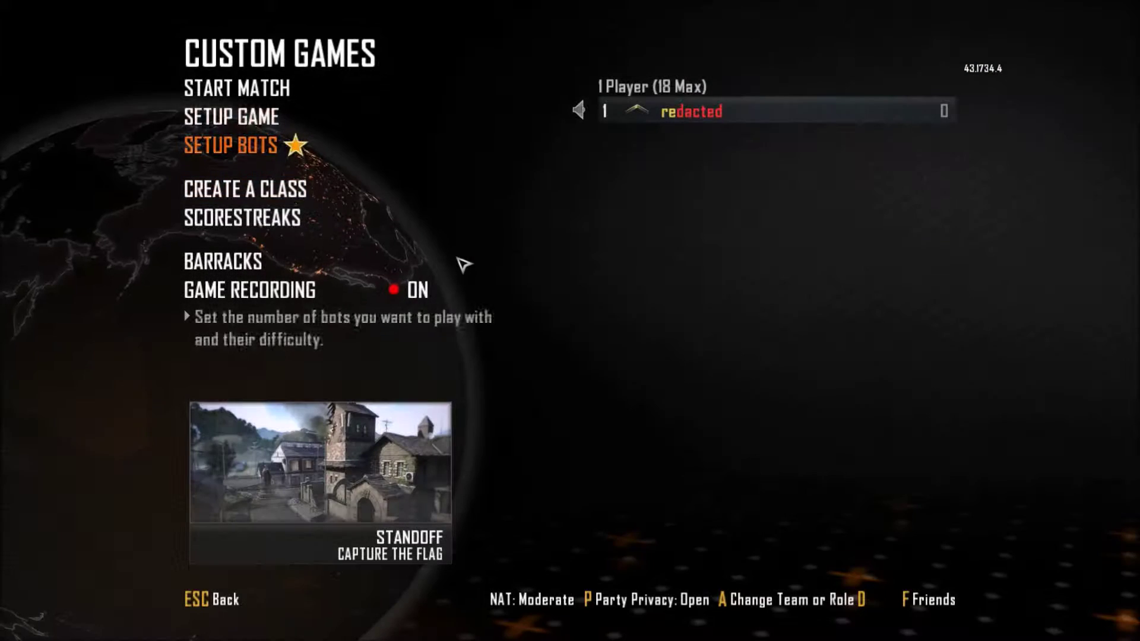
key(Return)
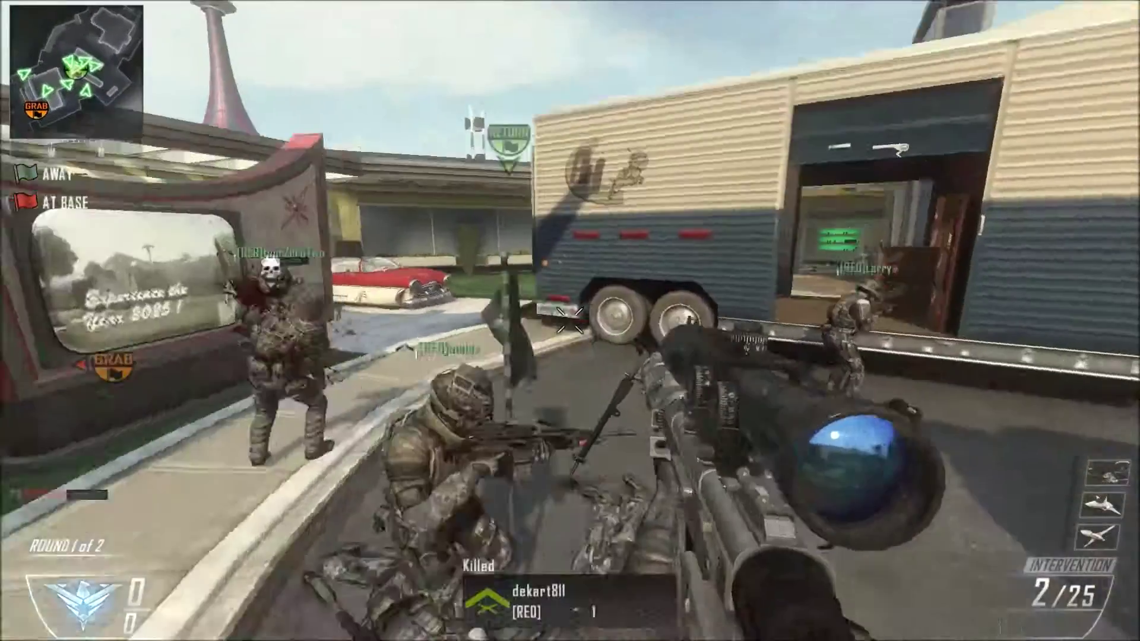
End the running Nuketown 2025 match played with the Intervention.
key(Escape)
key(Return)
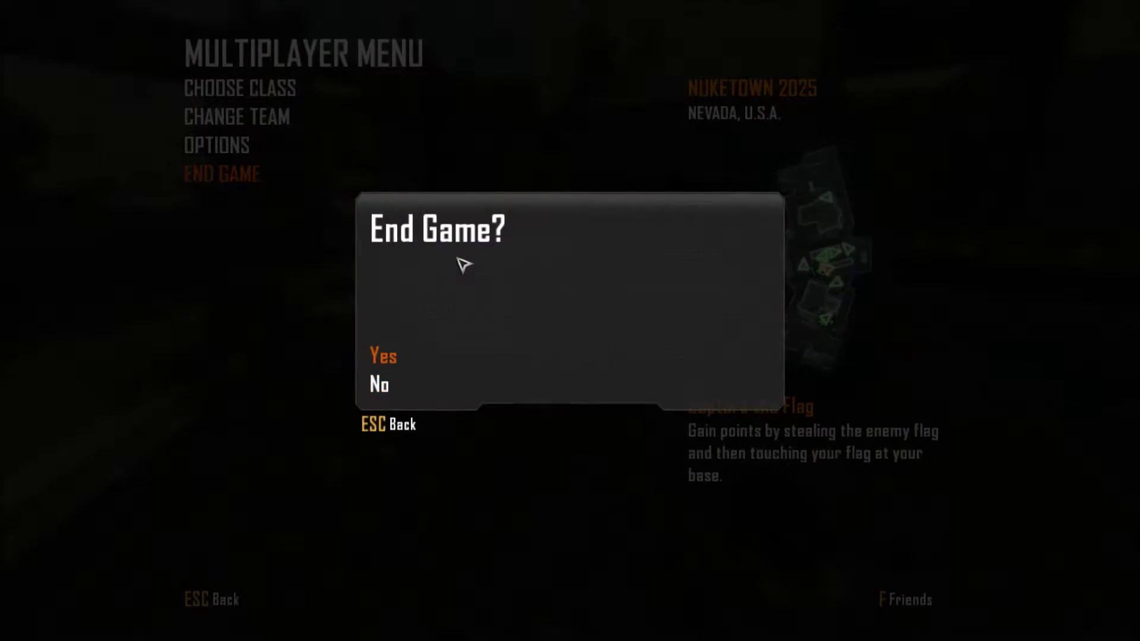
key(Return)
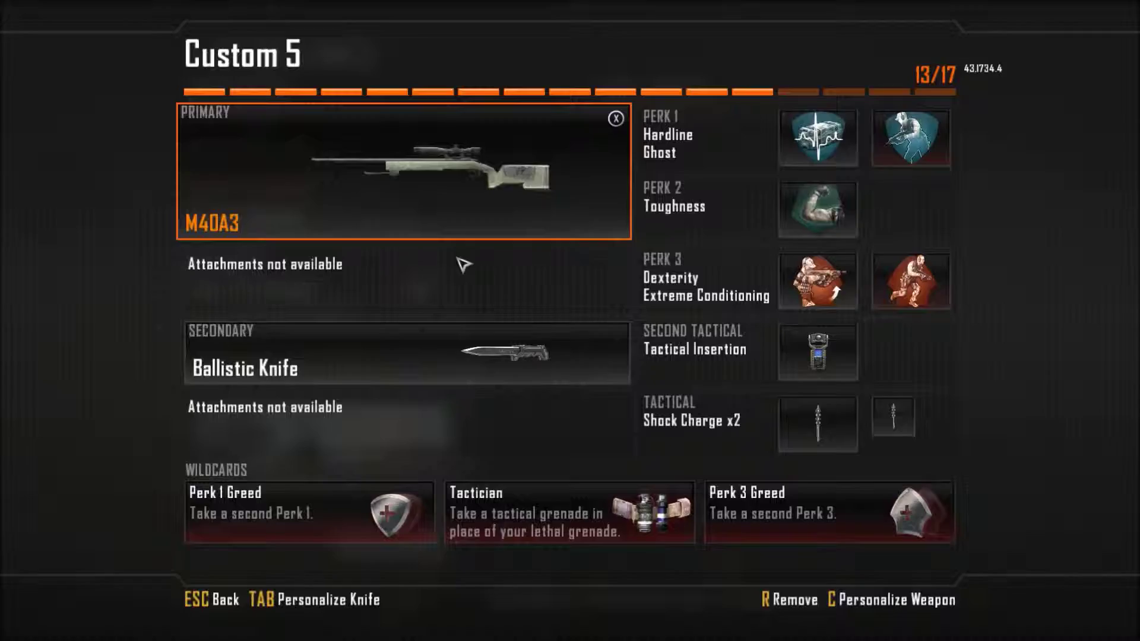
Choose the M40A3 sniper rifle as the Custom 5 primary weapon and leave the class editor.
key(Return)
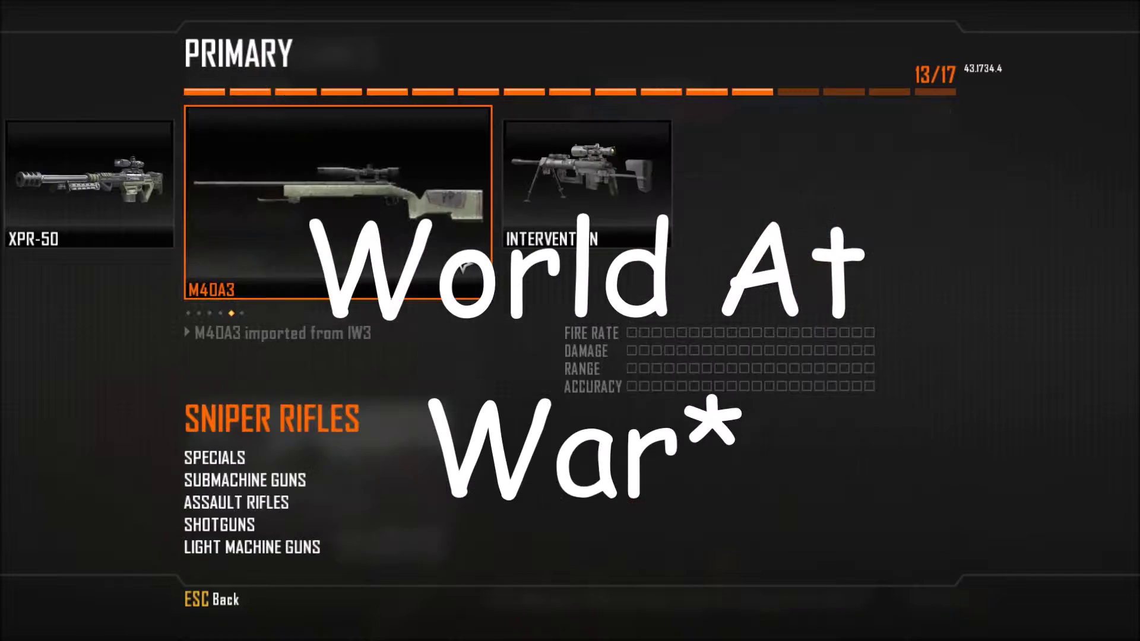
key(Return)
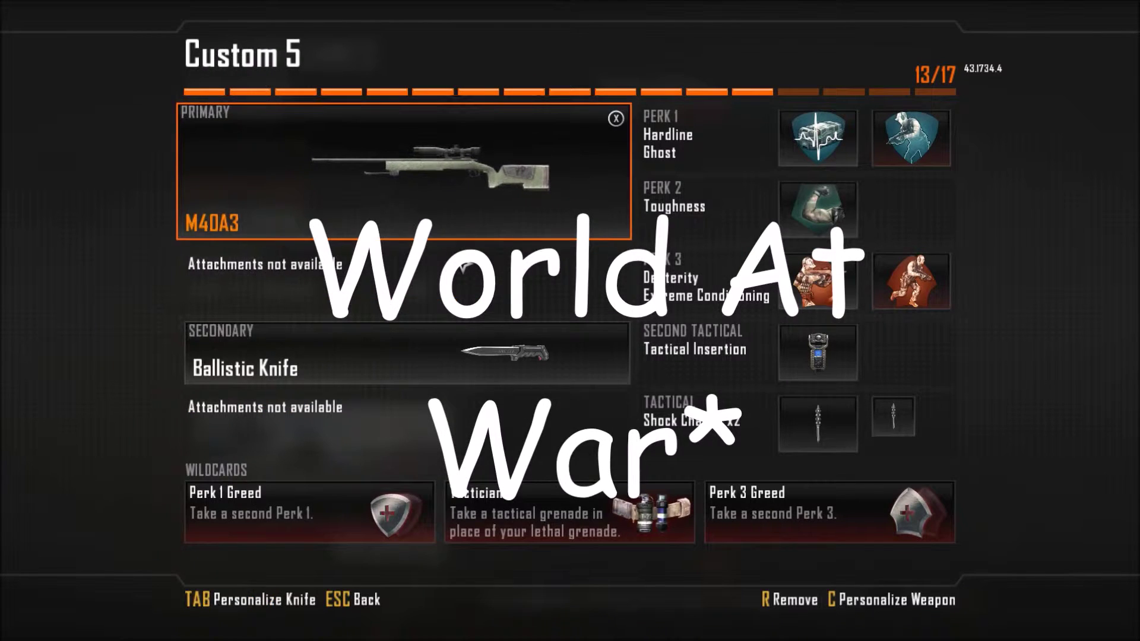
key(Escape)
Start the Capture the Flag match on Nuketown 2025 and fire the M40A3.
key(Up)
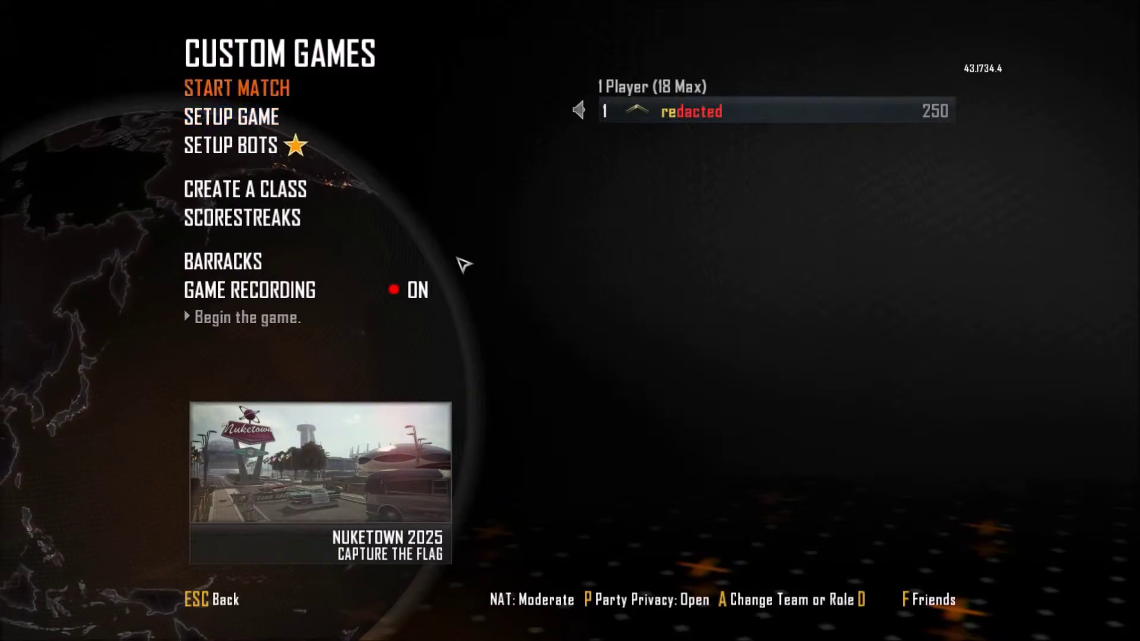
key(Return)
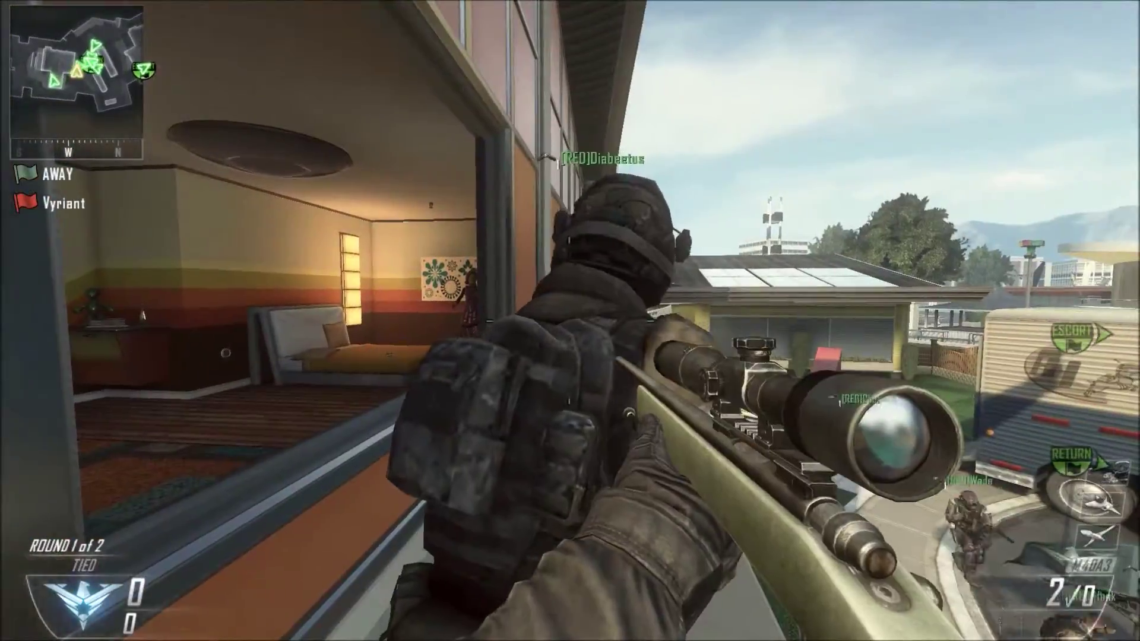
click(570, 321)
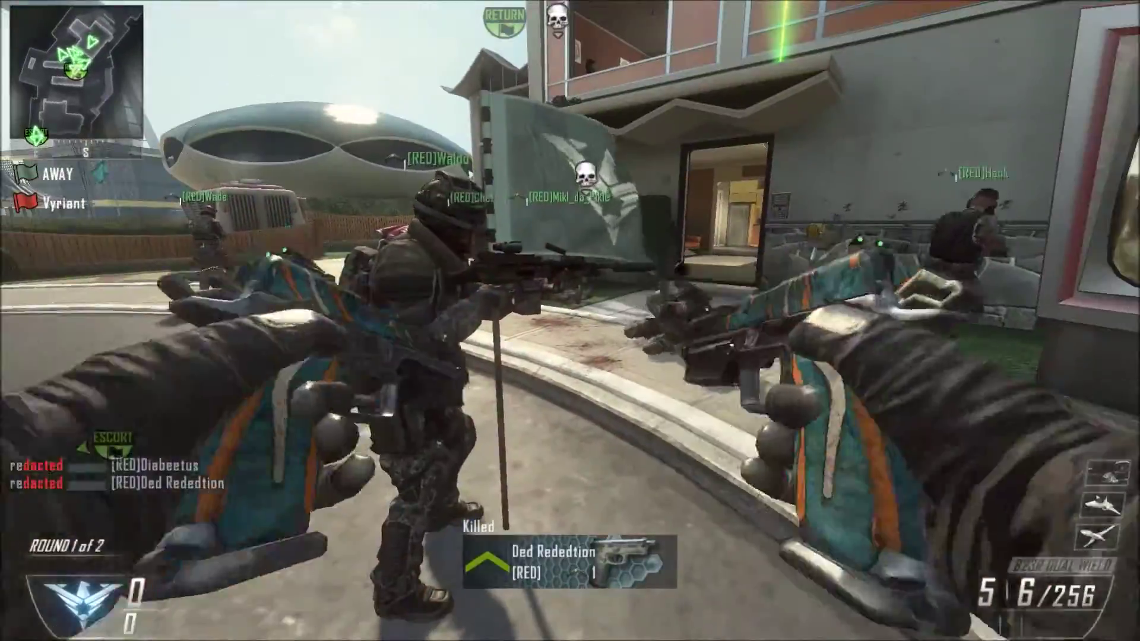
End the Nuketown 2025 match played with the M40A3.
key(Escape)
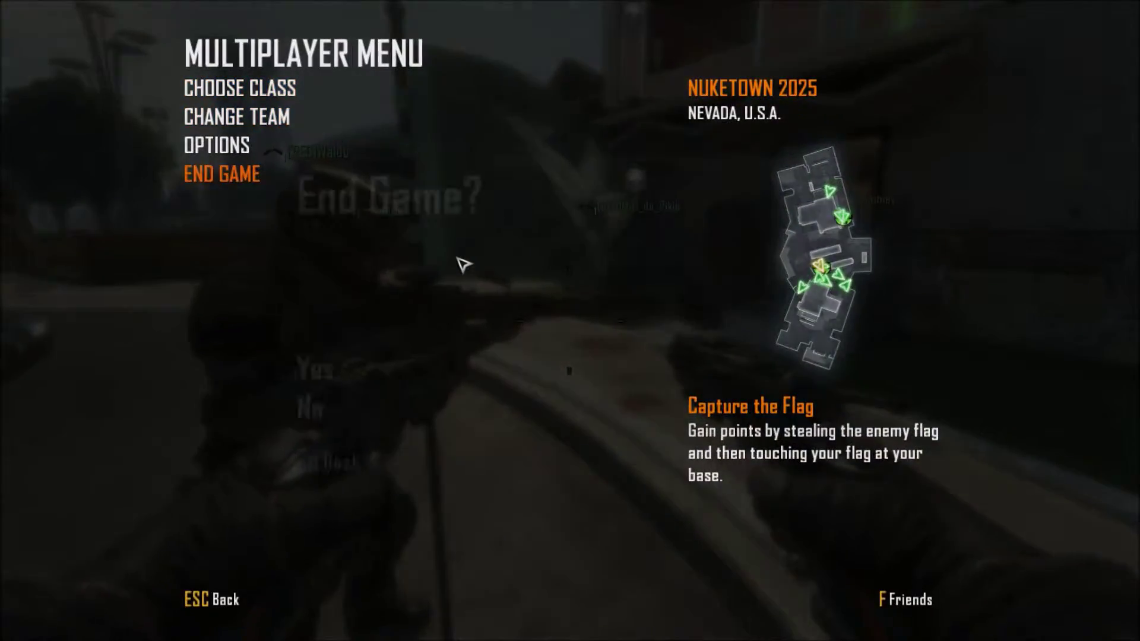
key(Return)
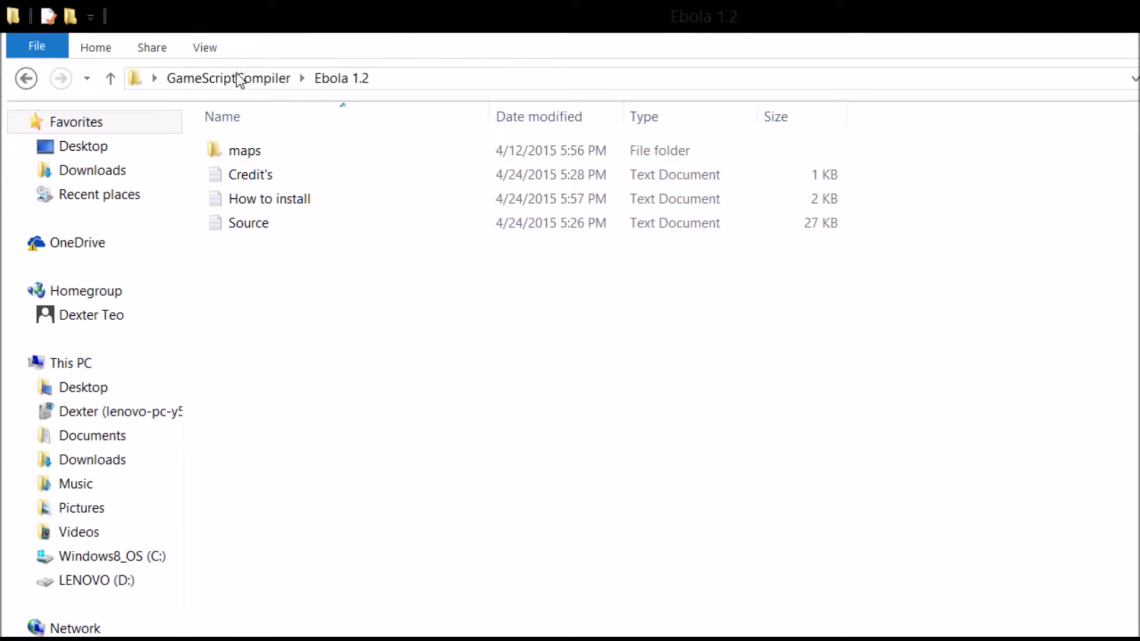
Open the maps\mp\gametypes folder inside Ebola 1.2 and select the _clientids file.
key(Down)
key(Return)
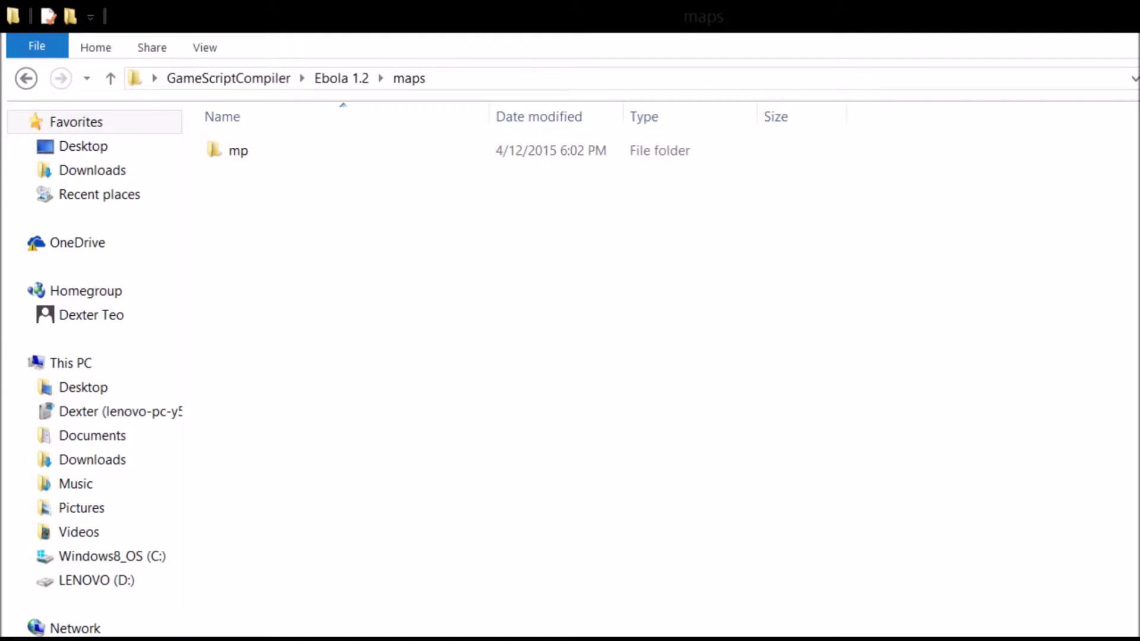
key(Return)
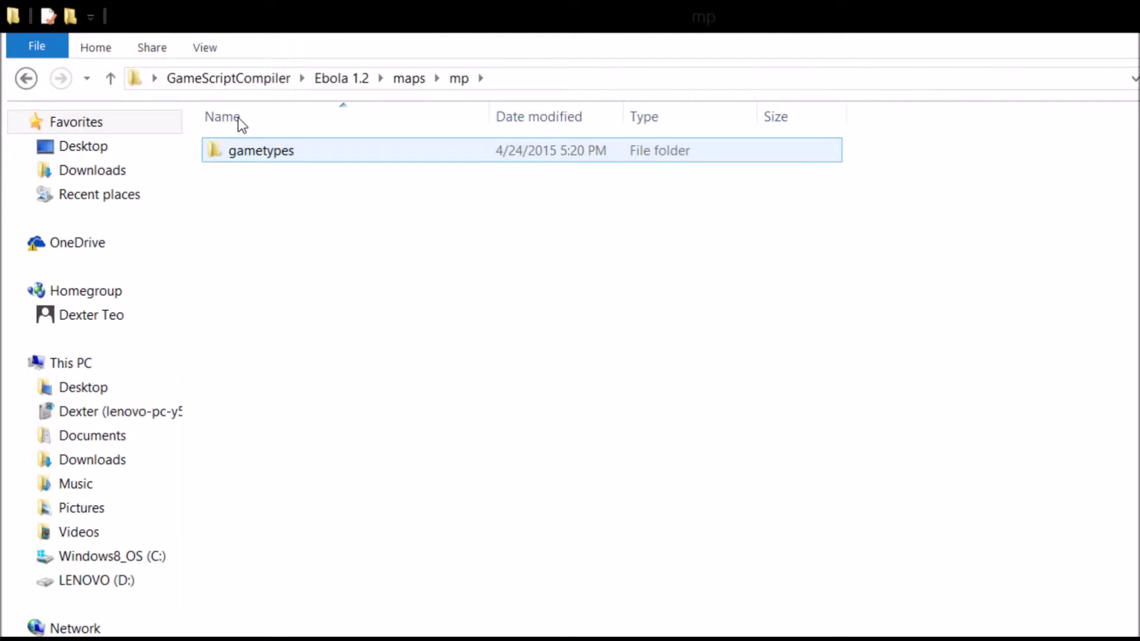
key(Return)
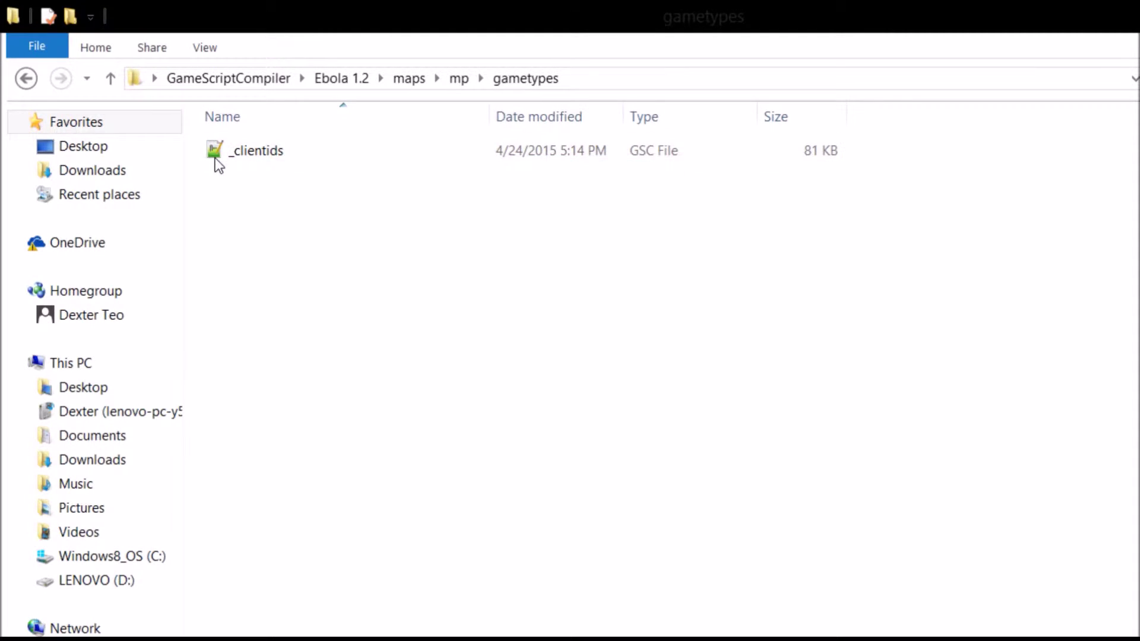
click(215, 155)
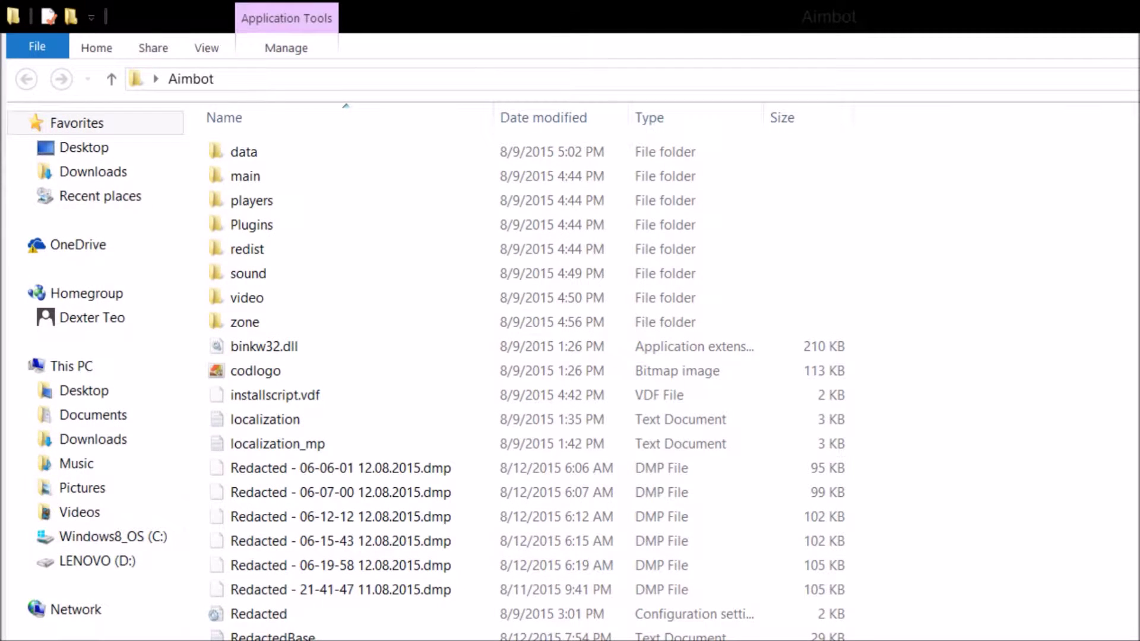
Open the data\scripts folder of the Aimbot directory and select its _clientids file.
click(551, 148)
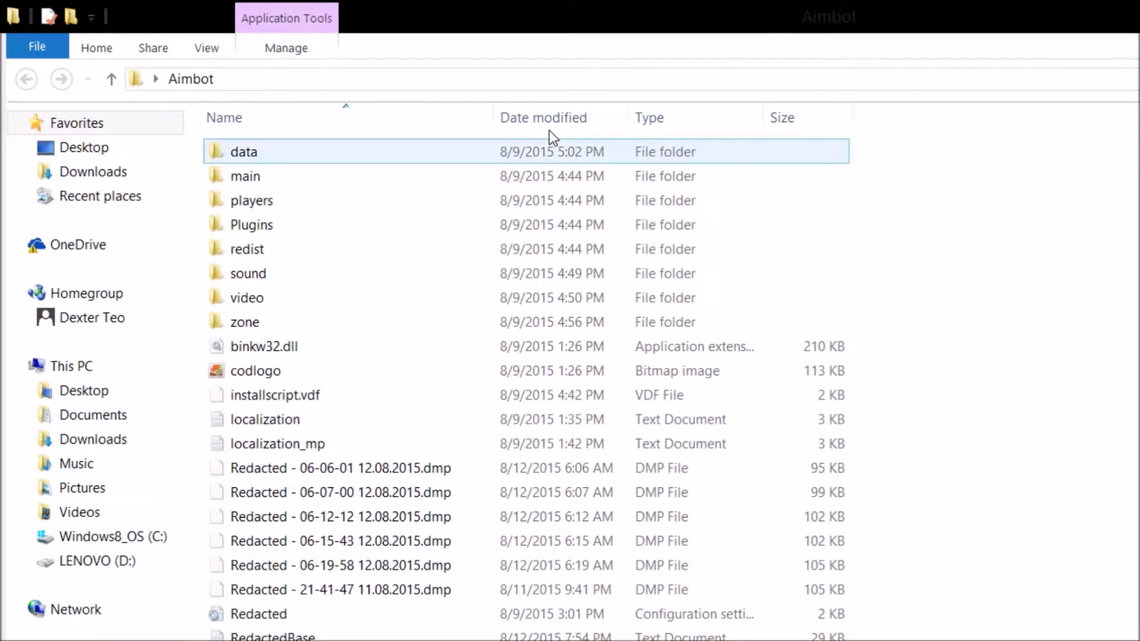
key(Return)
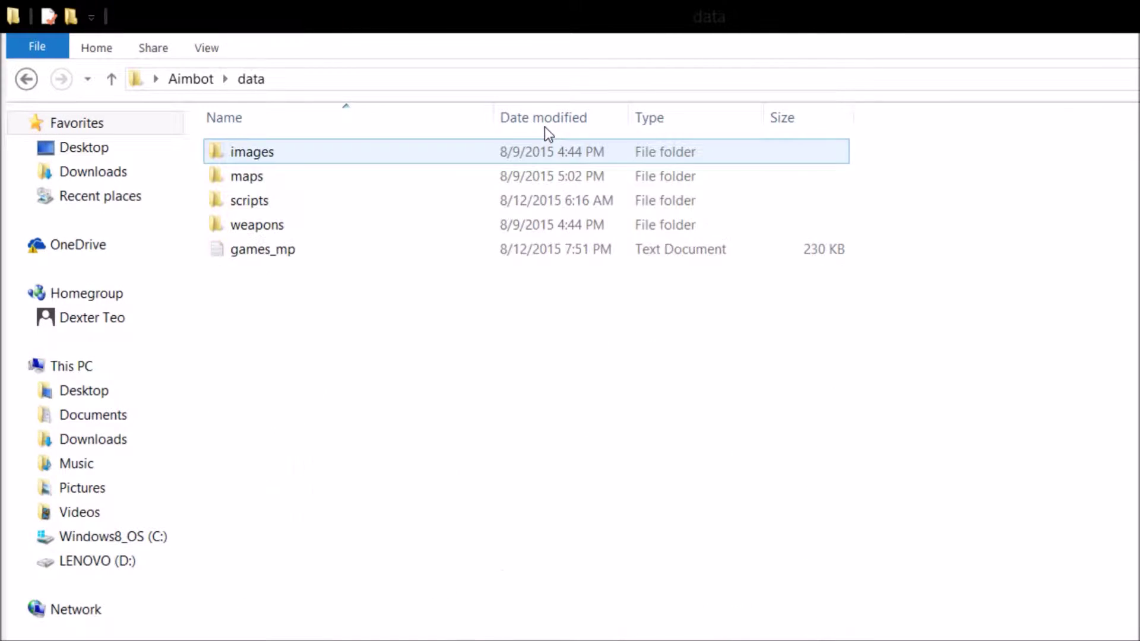
key(Down)
key(Down)
key(Return)
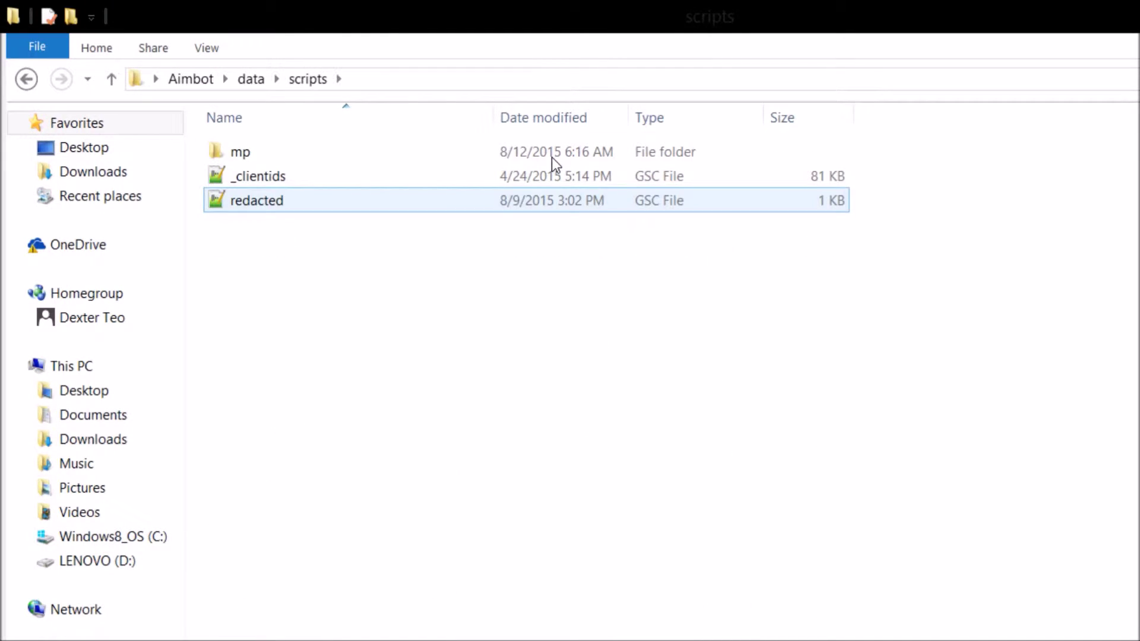
mouse_move(675, 265)
mouse_down()
mouse_move(706, 255)
mouse_move(810, 277)
mouse_up()
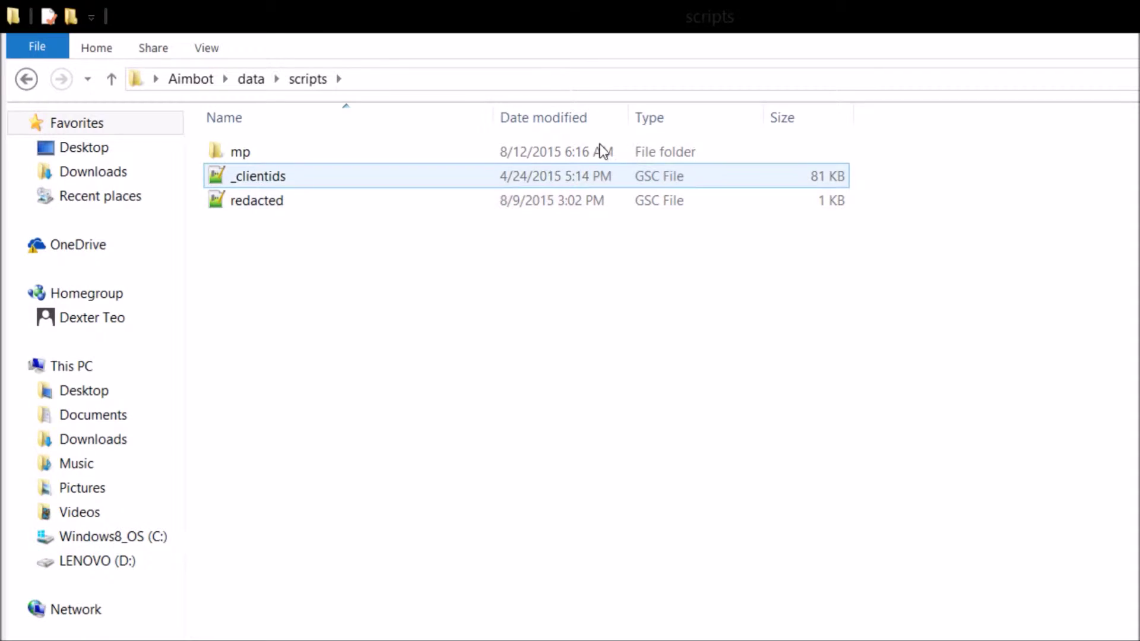
click(728, 176)
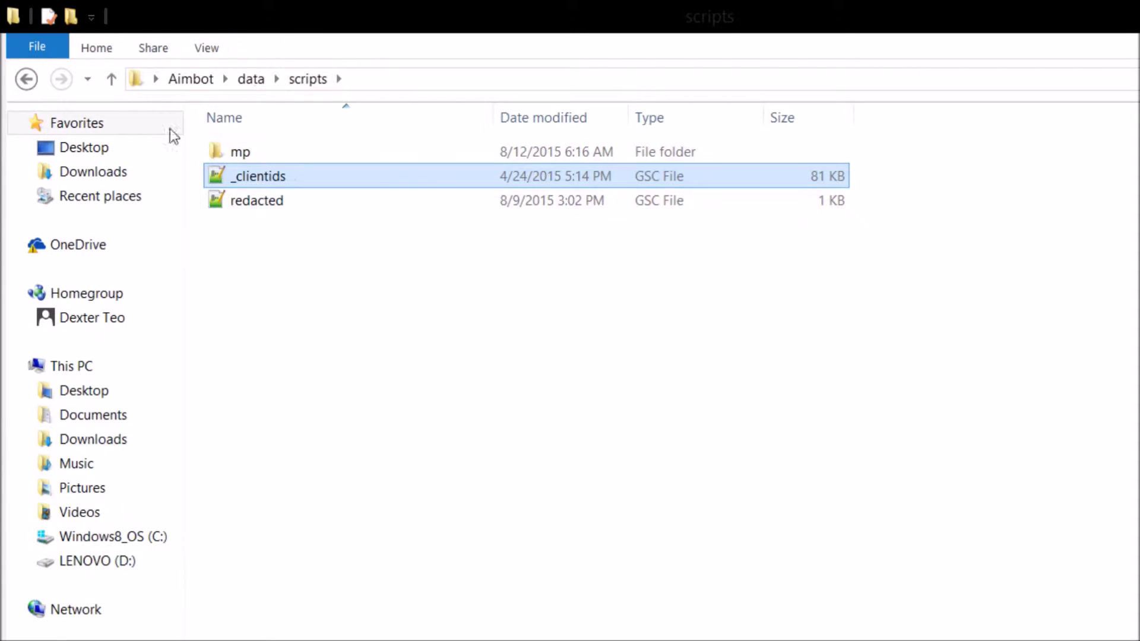
Open the mp folder inside scripts, select its _clientids file and return to the Aimbot folder.
double_click(252, 141)
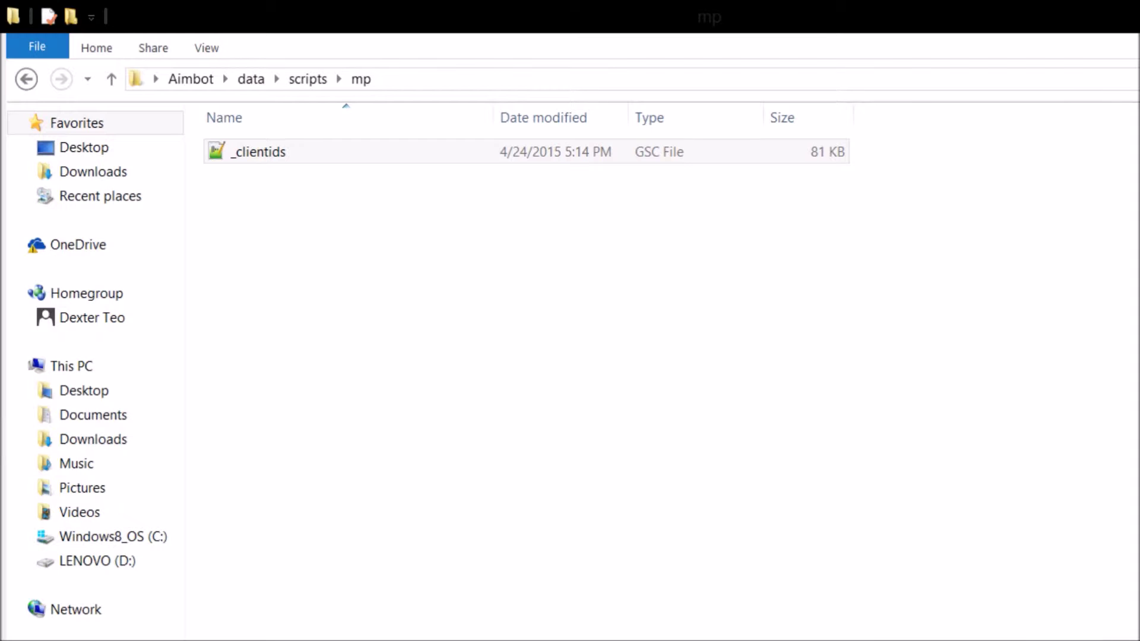
click(341, 151)
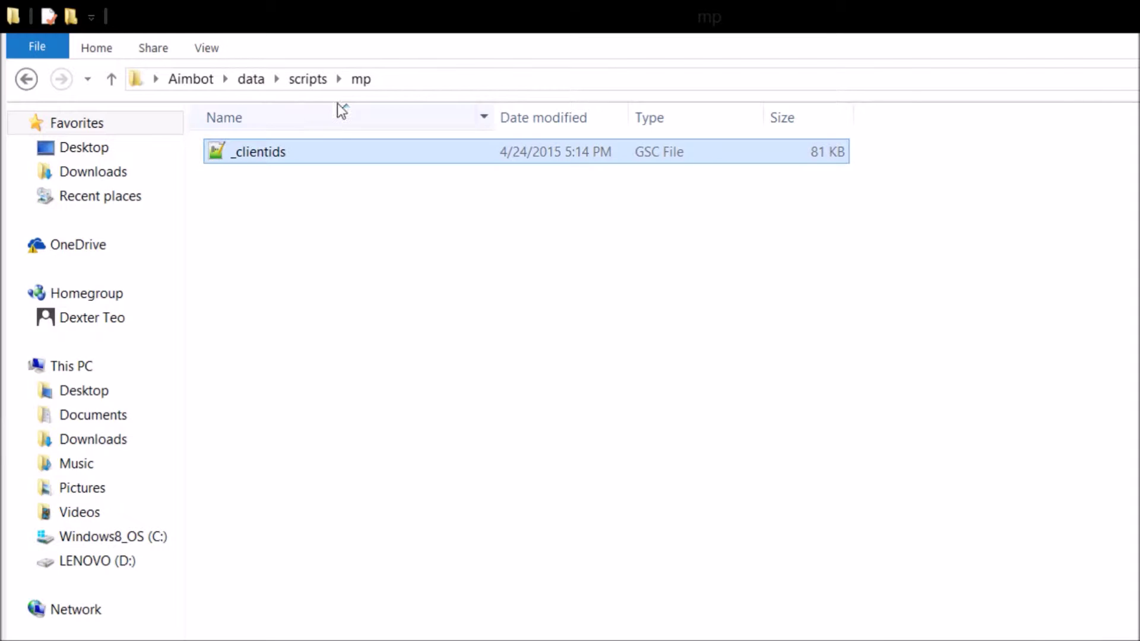
click(183, 83)
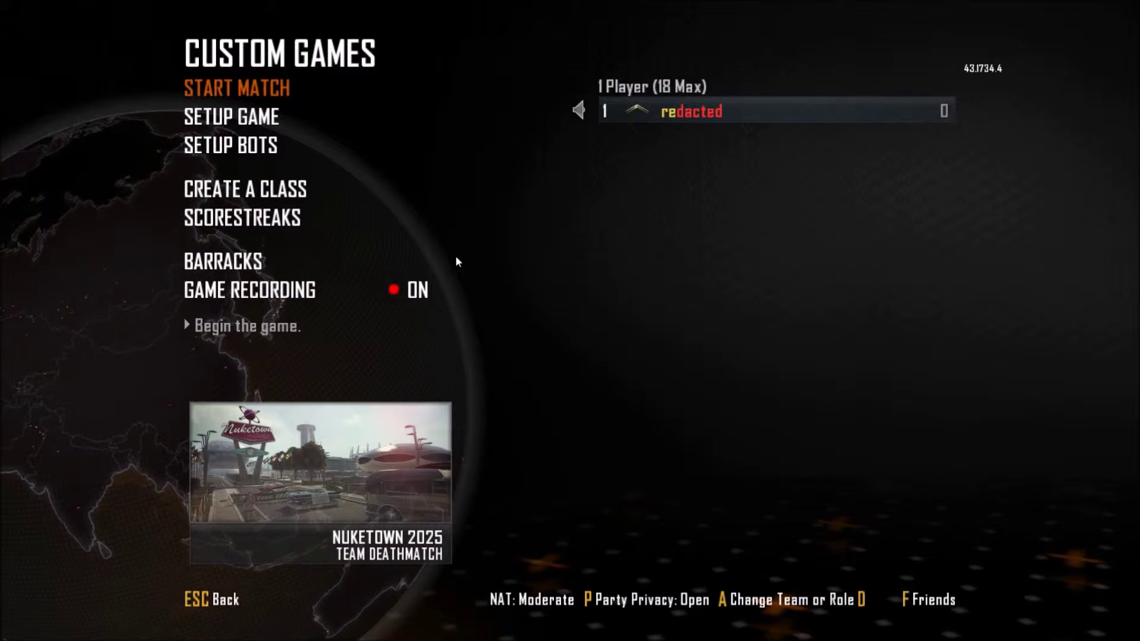
Open the Team Deathmatch game rules and examine the Team Deathmatch settings.
key(Down)
key(Return)
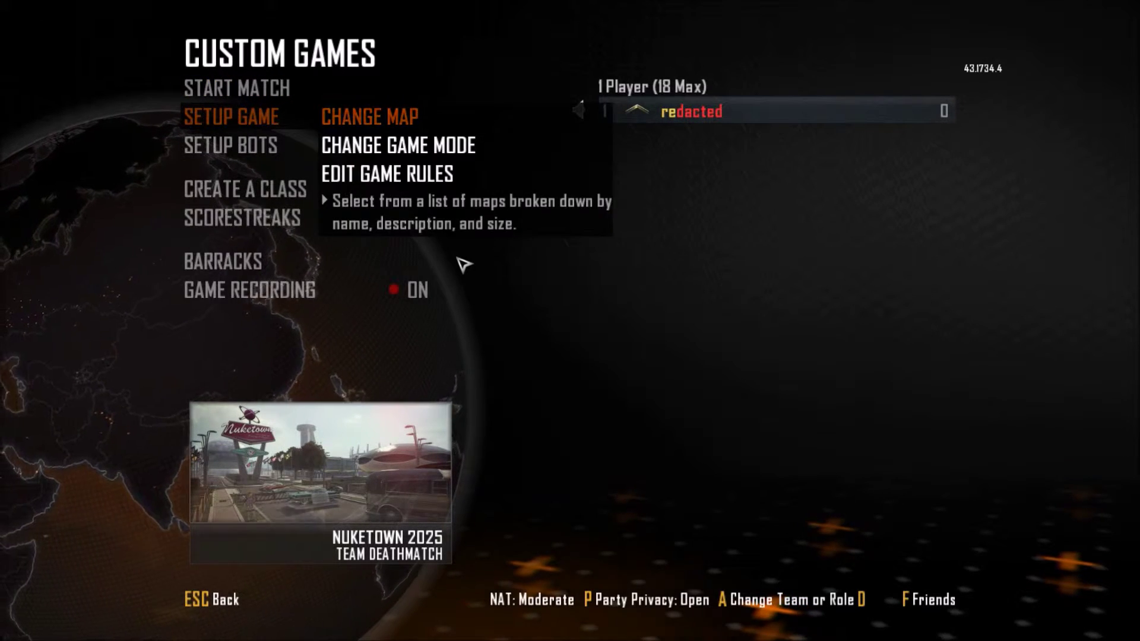
key(Down)
key(Down)
key(Return)
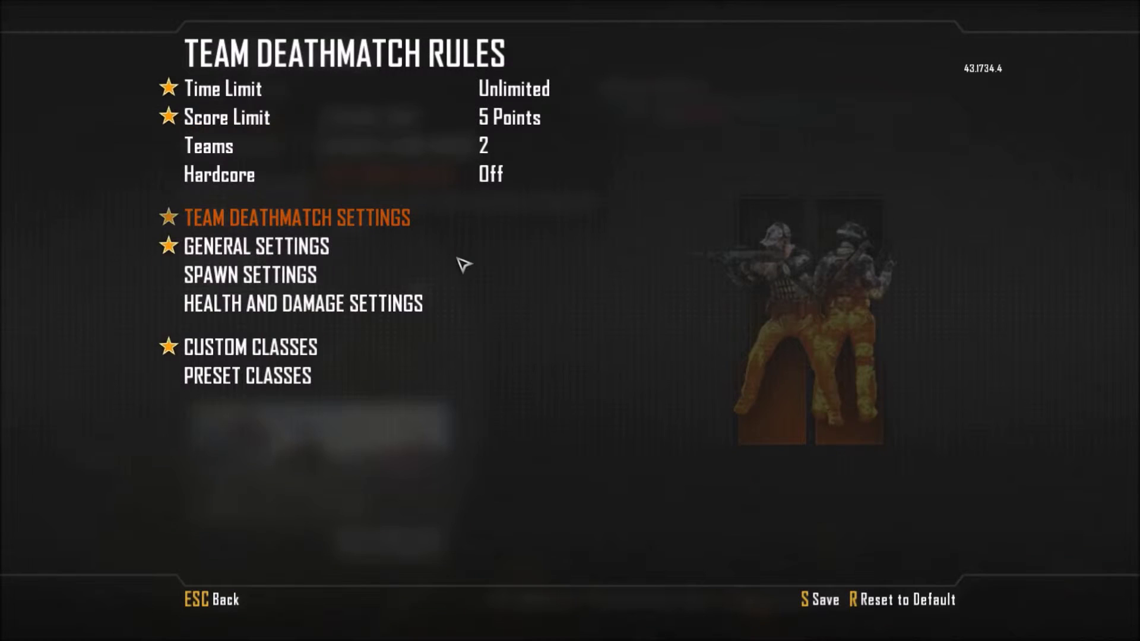
key(Down)
key(Down)
key(Down)
key(Down)
key(Down)
key(Down)
key(Down)
key(Down)
key(Down)
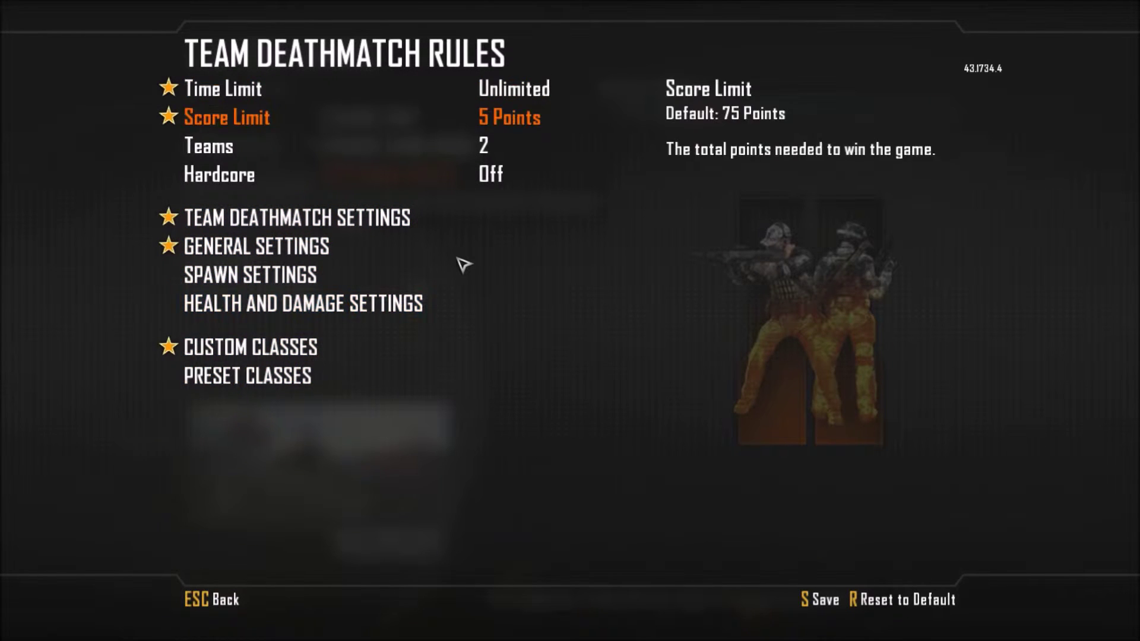
key(Down)
key(Return)
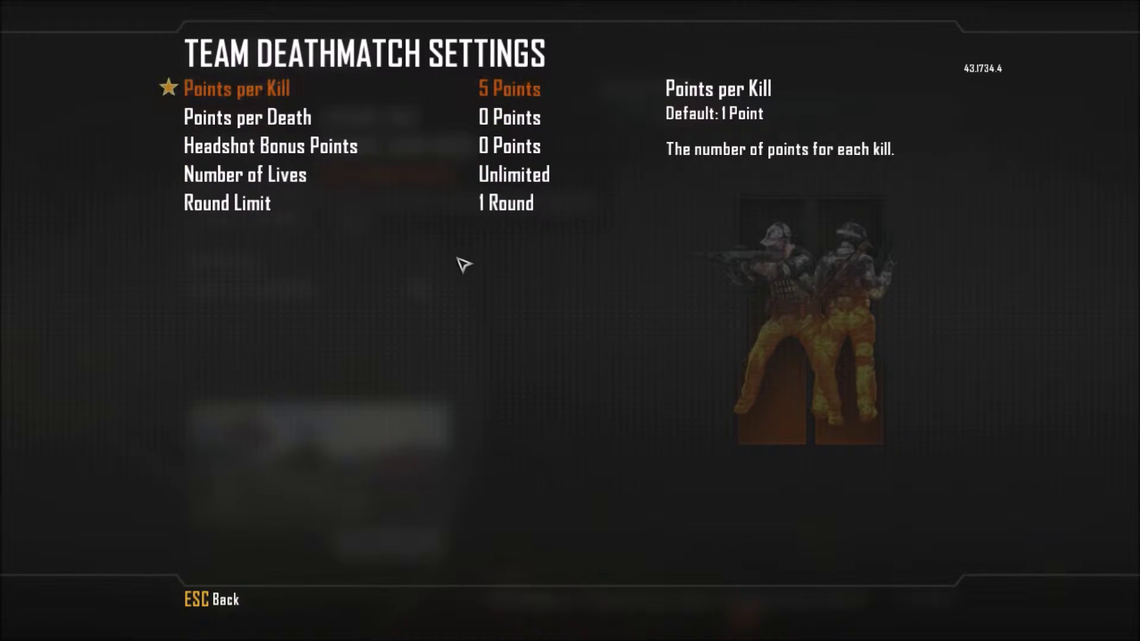
key(Escape)
Examine the remaining rule groups, including the general settings and custom classes.
key(Down)
key(Return)
key(Escape)
key(Down)
key(Down)
key(Down)
key(Return)
key(Escape)
key(Up)
key(Return)
key(Escape)
Set Health Regeneration to None in the health and damage settings and leave the game rules.
key(Return)
key(Down)
key(Down)
key(Down)
key(Down)
key(Up)
key(Up)
key(Down)
key(Down)
key(Up)
key(Up)
key(Up)
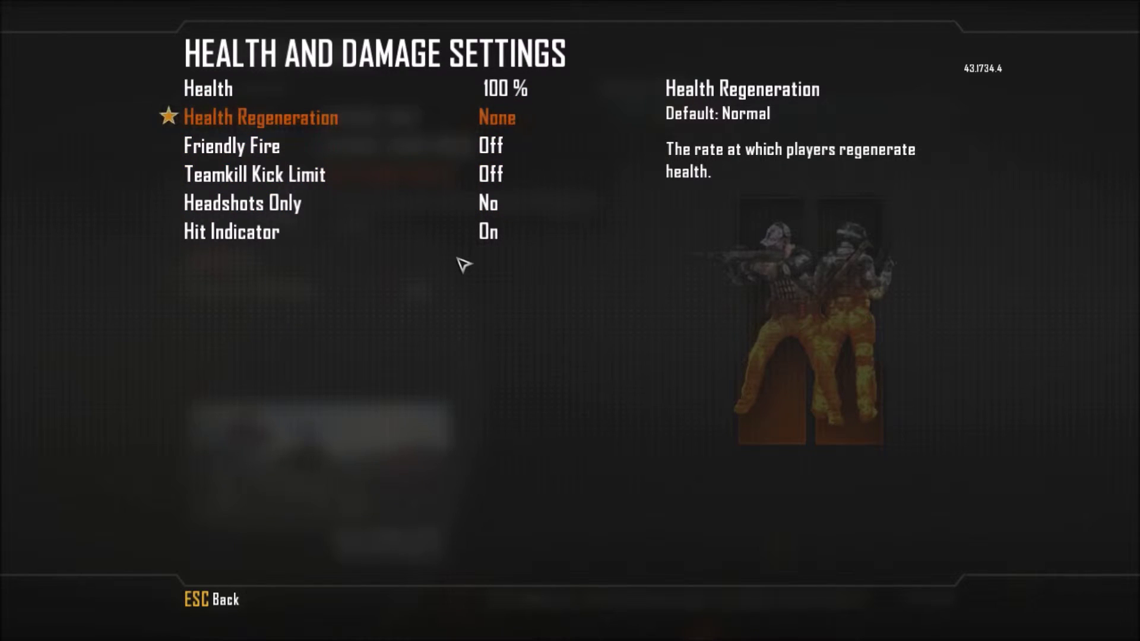
key(Escape)
key(Escape)
key(Escape)
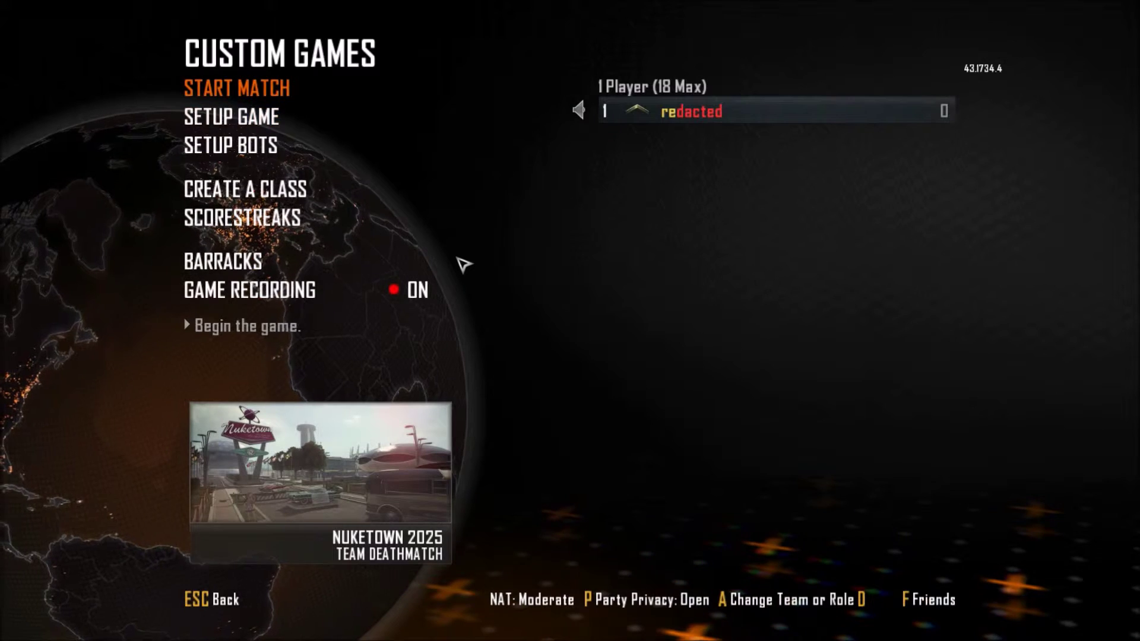
Disable friendly bots and set the number of enemy bots to 1 for the custom game.
key(Down)
key(Down)
key(Return)
key(Right)
key(Down)
key(Left)
key(Down)
key(Up)
key(Right)
key(Down)
key(Left)
key(Up)
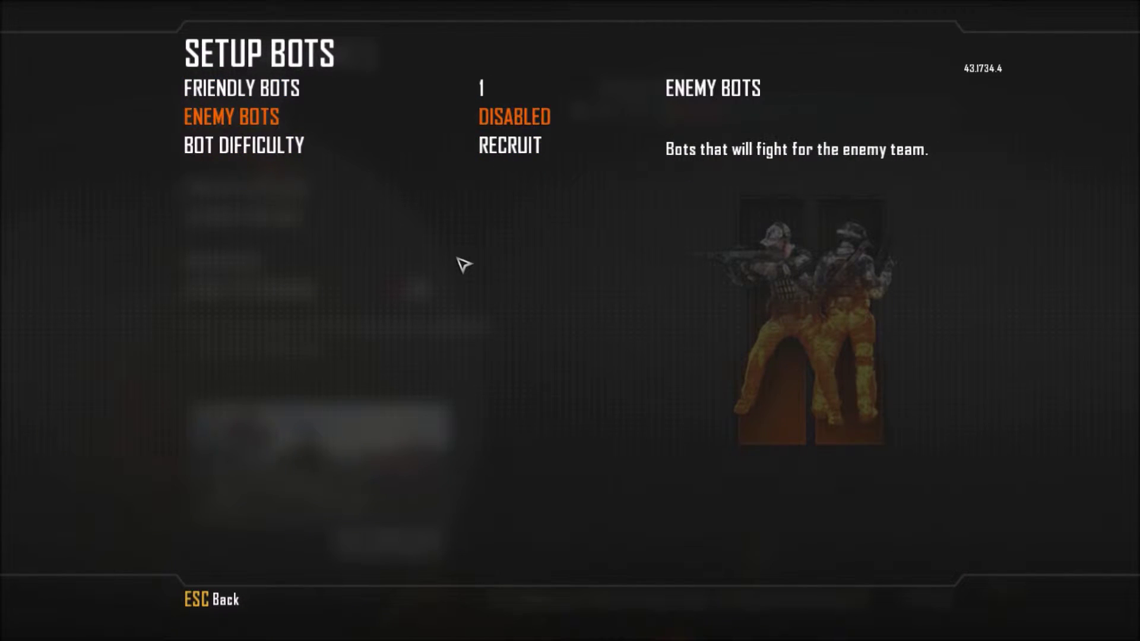
key(Up)
key(Down)
key(Right)
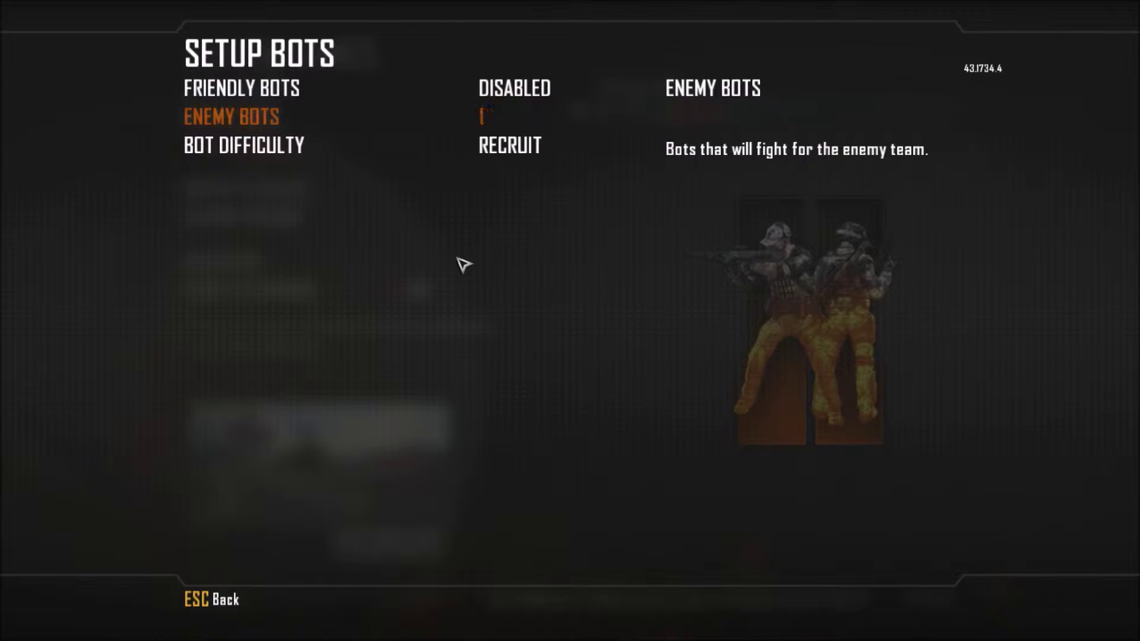
key(Down)
key(Left)
key(Left)
key(Escape)
key(Up)
key(Up)
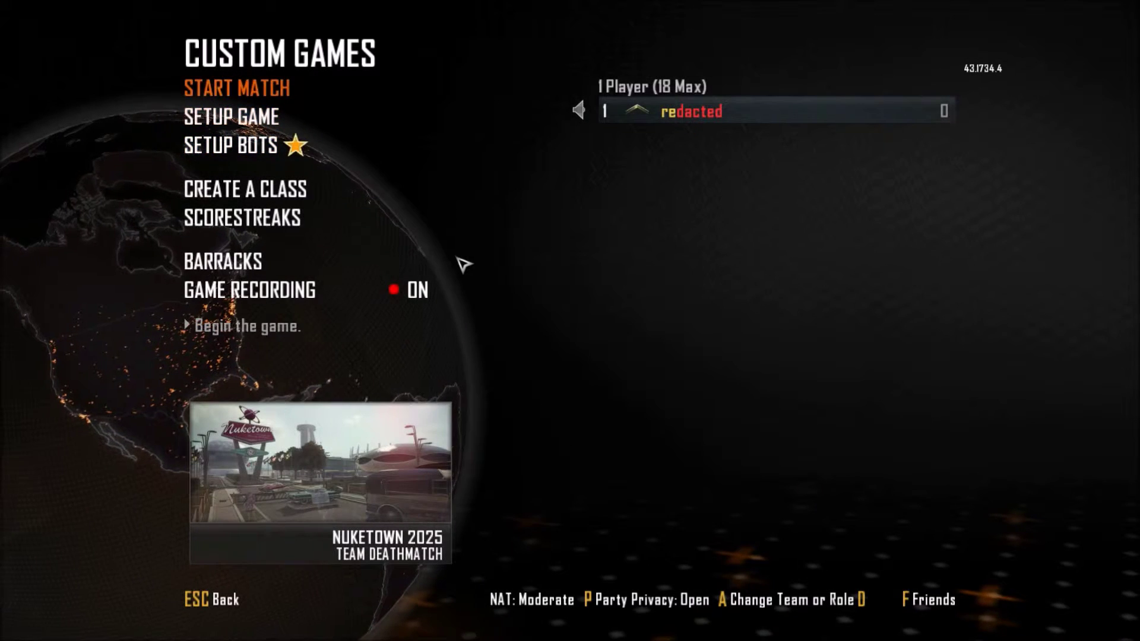
Change the custom game's map to Standoff from the standard map list.
key(Down)
key(Return)
key(Return)
key(Return)
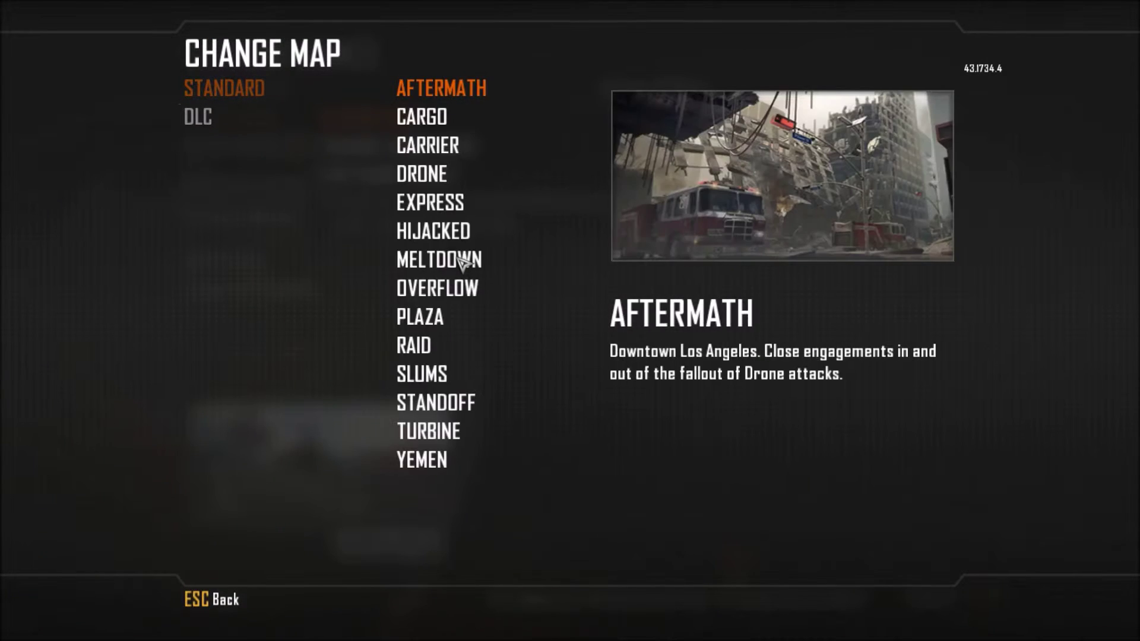
key(Up)
key(Up)
key(Up)
key(Return)
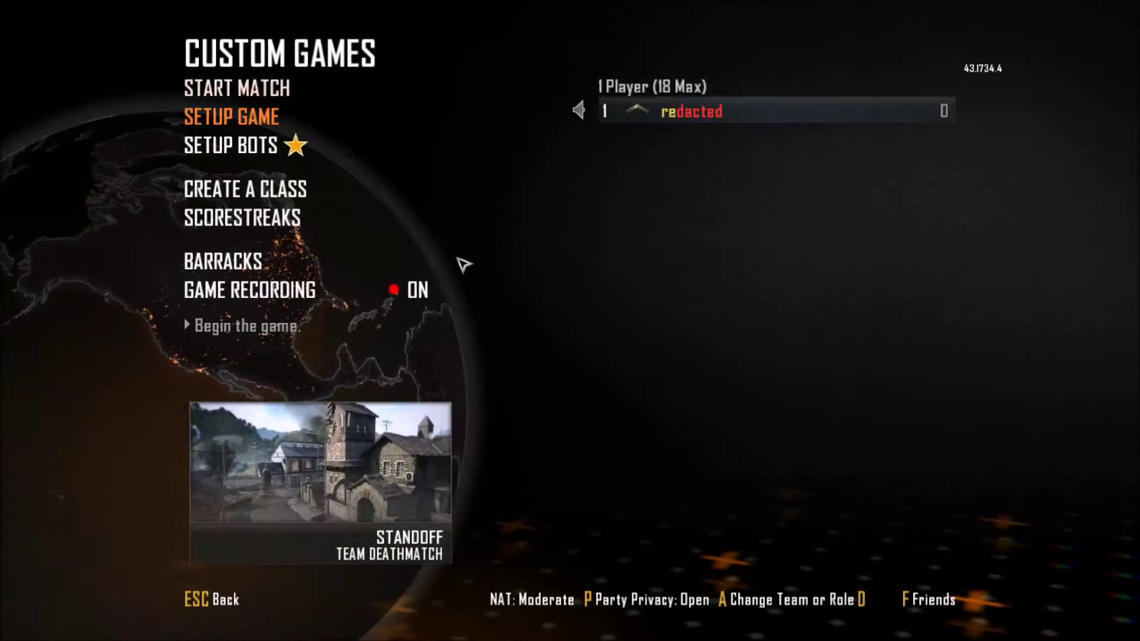
Start the Team Deathmatch match on Standoff and climb the ladder onto the building's ledge.
key(Up)
key(Return)
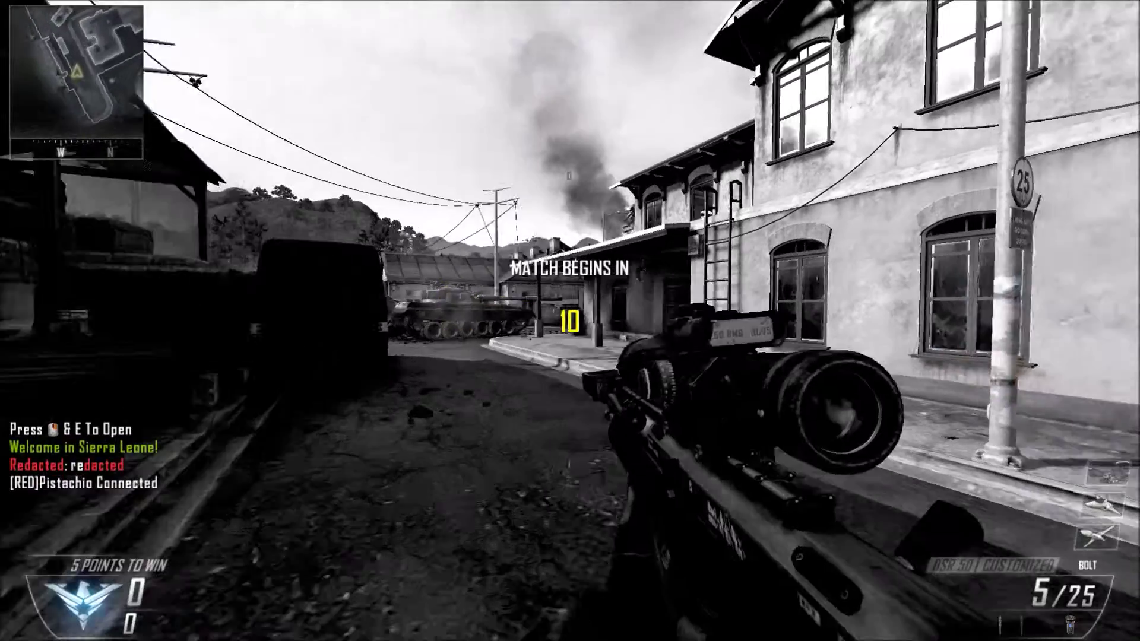
key(w)
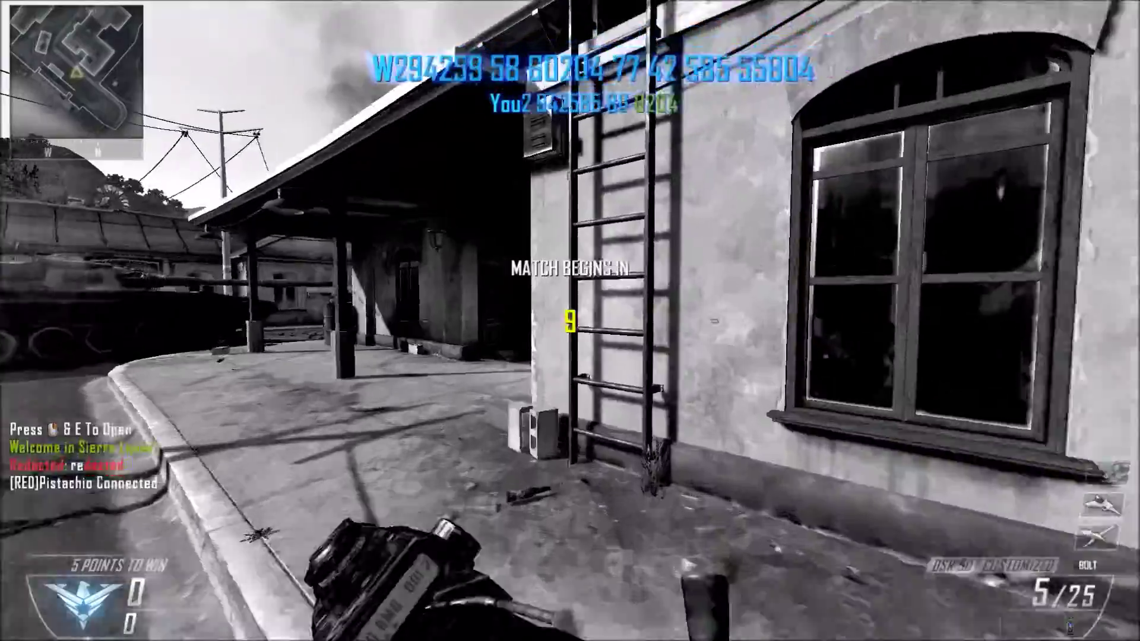
key(w)
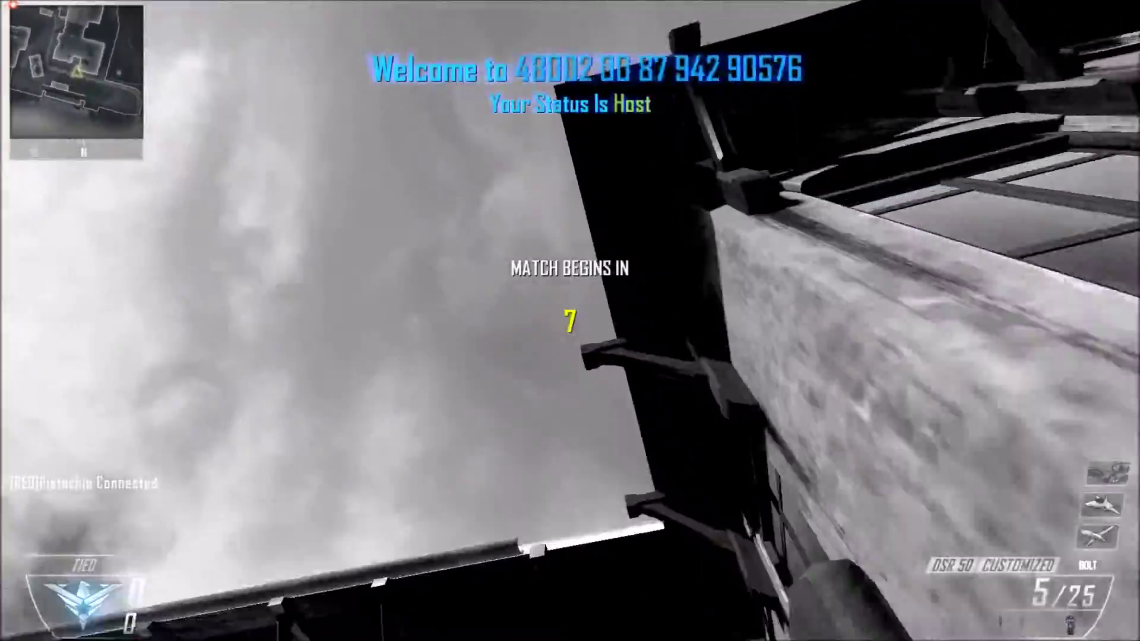
key(w)
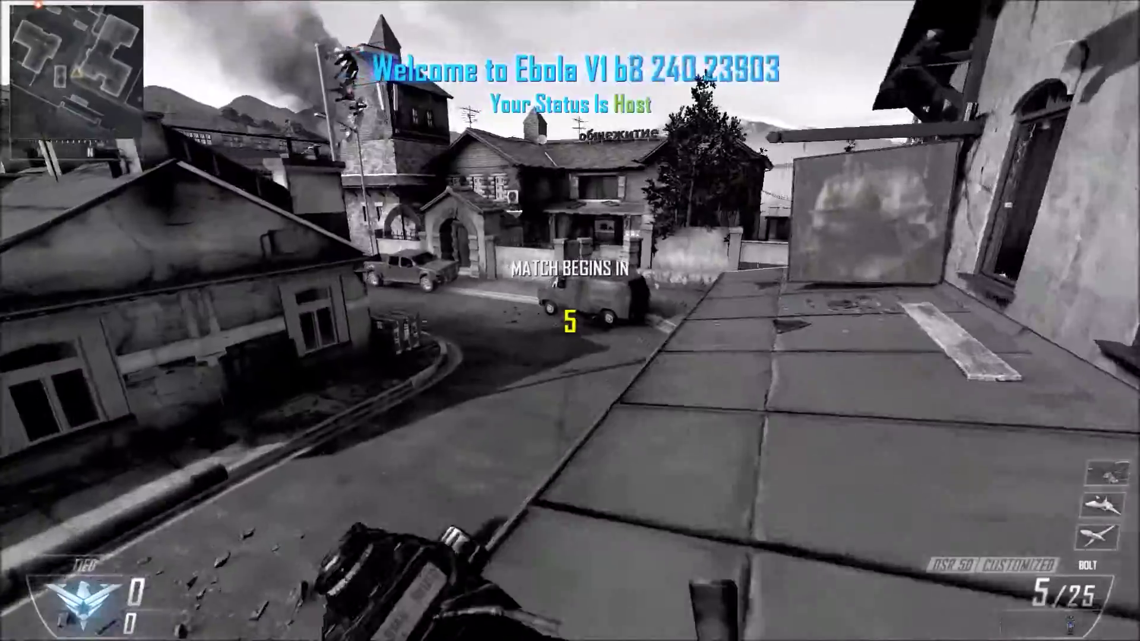
Turn on GodMode in the Main Mods of the Ebola mod menu and return to its main menu.
key(v)
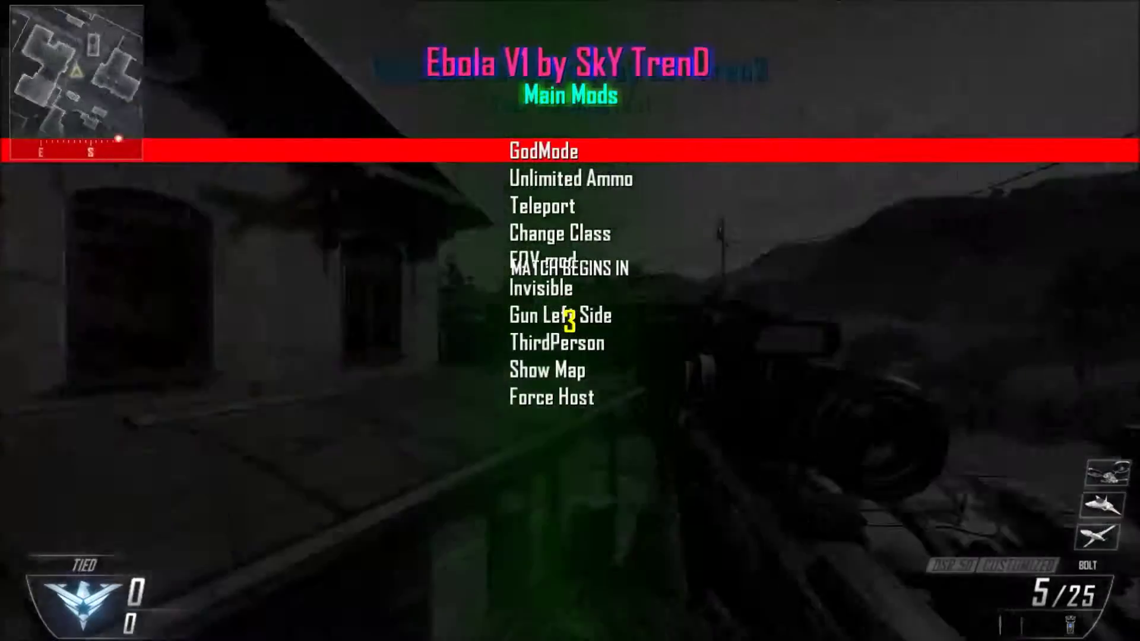
key(f)
key(v)
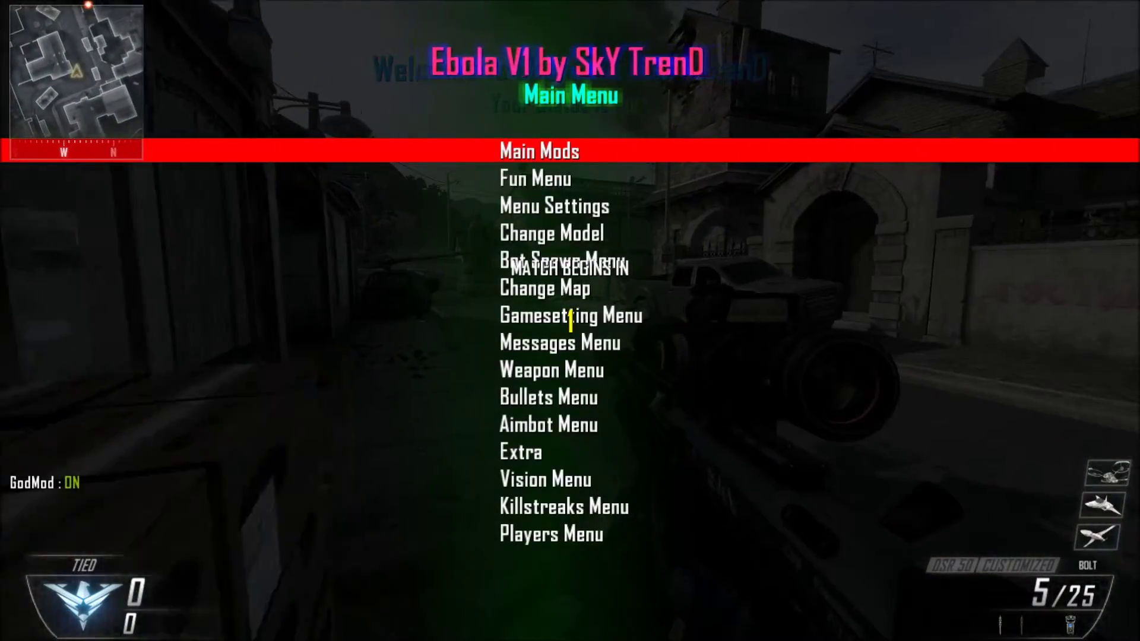
Teleport the Pistachio bot to your own position using the mod menu's player options.
key(Up)
key(Return)
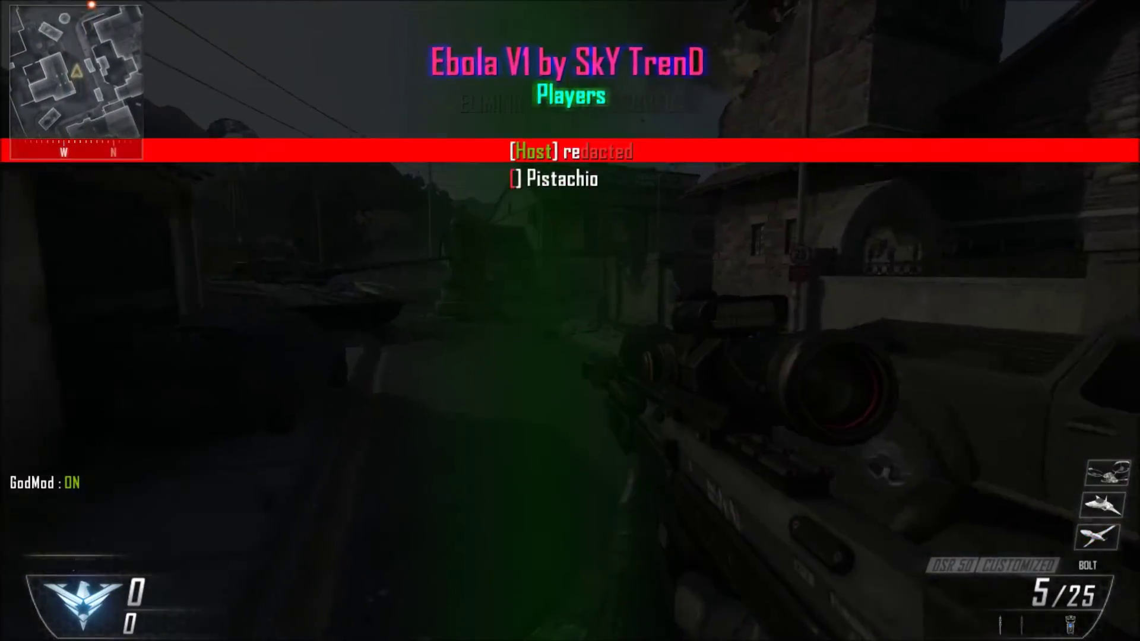
key(Return)
key(Up)
key(Up)
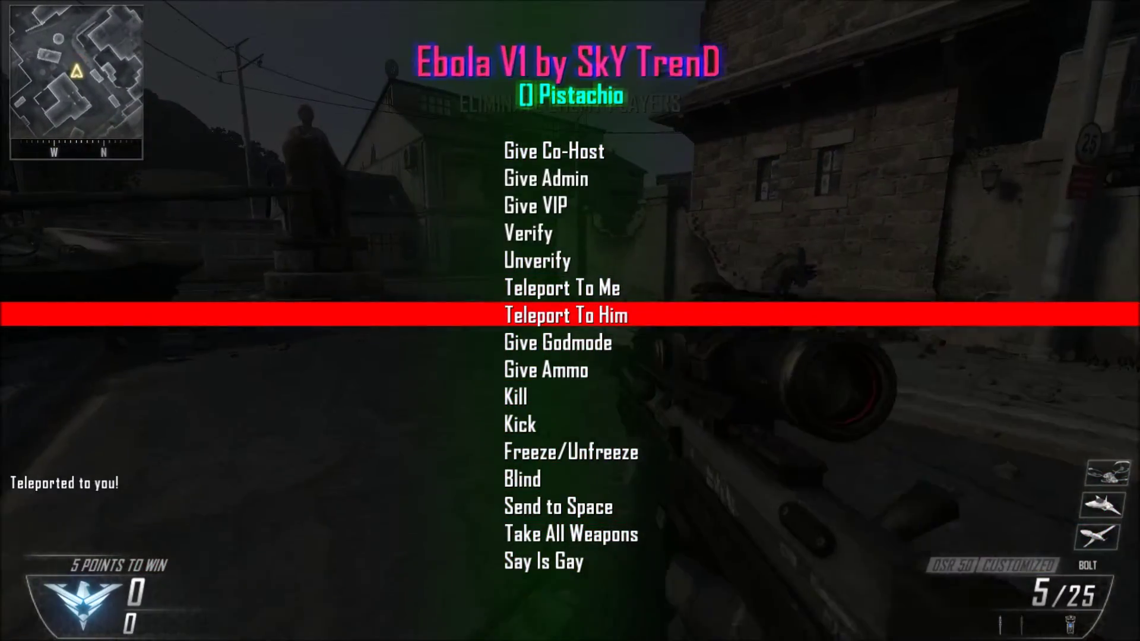
Close the mod menu, aim the DSR 50 through its scope and fire at the bot.
key(v)
key(v)
key(v)
key(w)
right_click(570, 321)
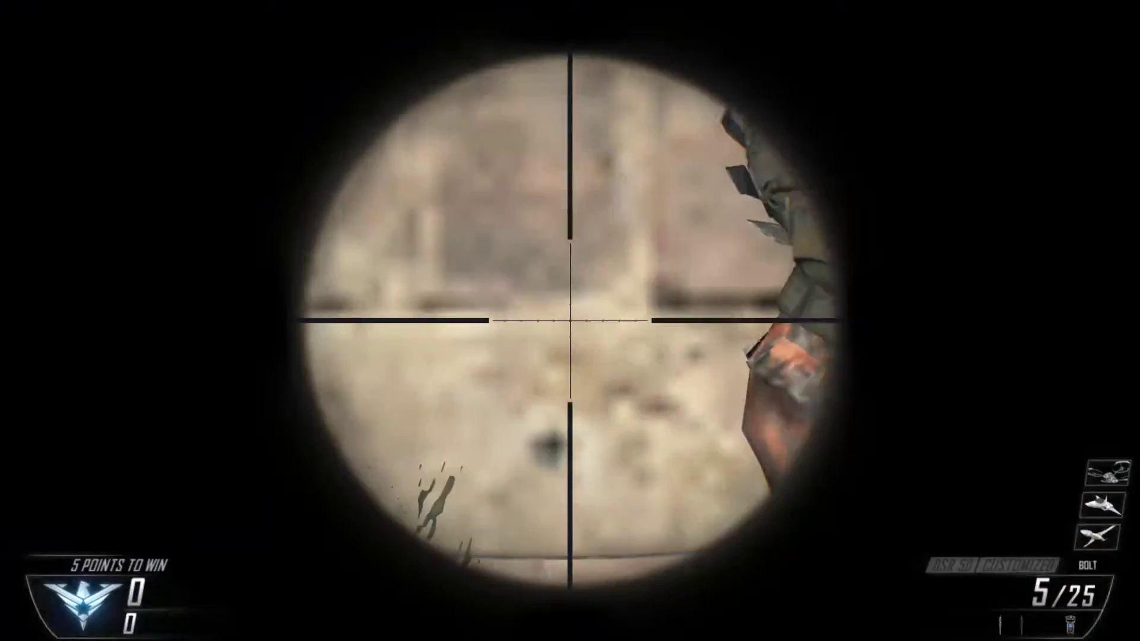
click(570, 320)
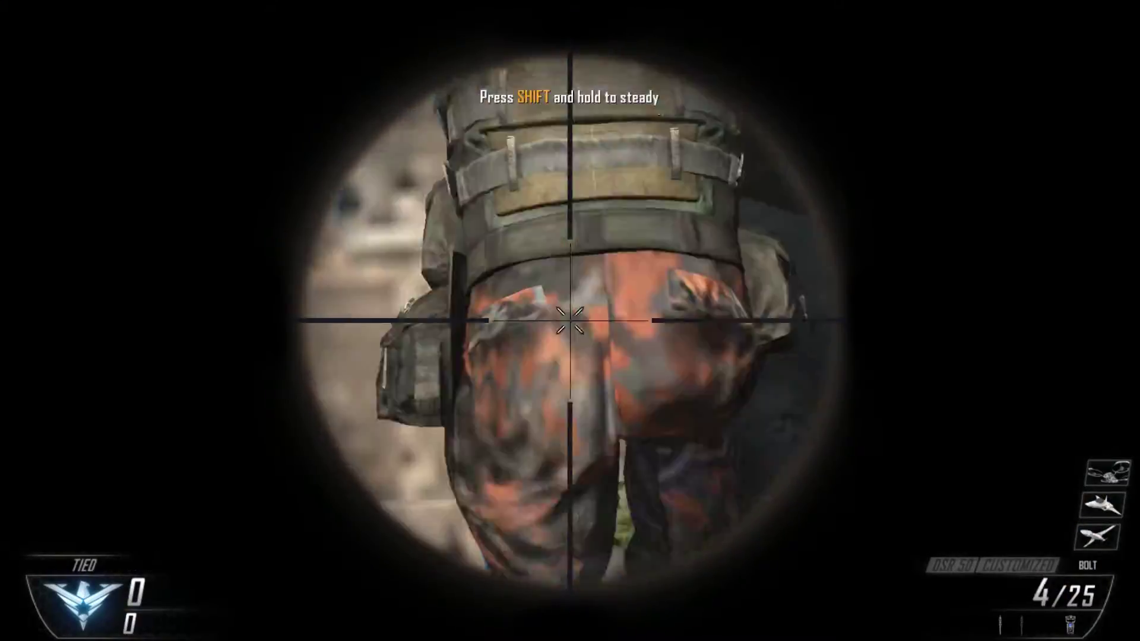
Apply a random camo to the DSR 50 using the second weapon menu of the Ebola mod menu.
key(w)
key(1)
key(v)
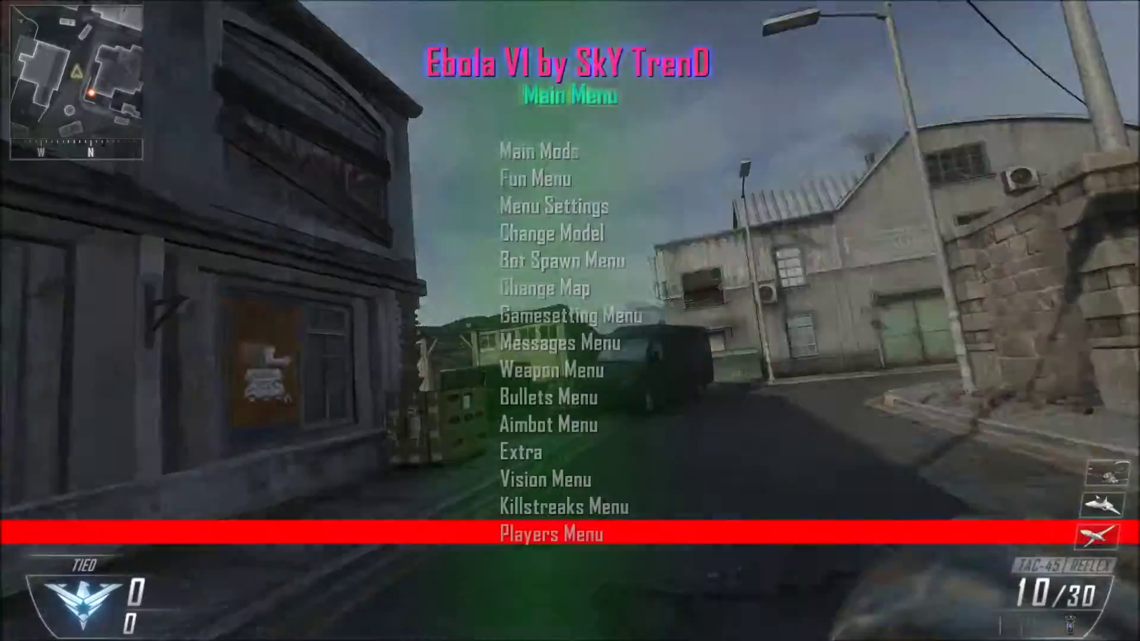
key(Up)
key(Up)
key(Up)
key(Up)
key(Up)
key(Up)
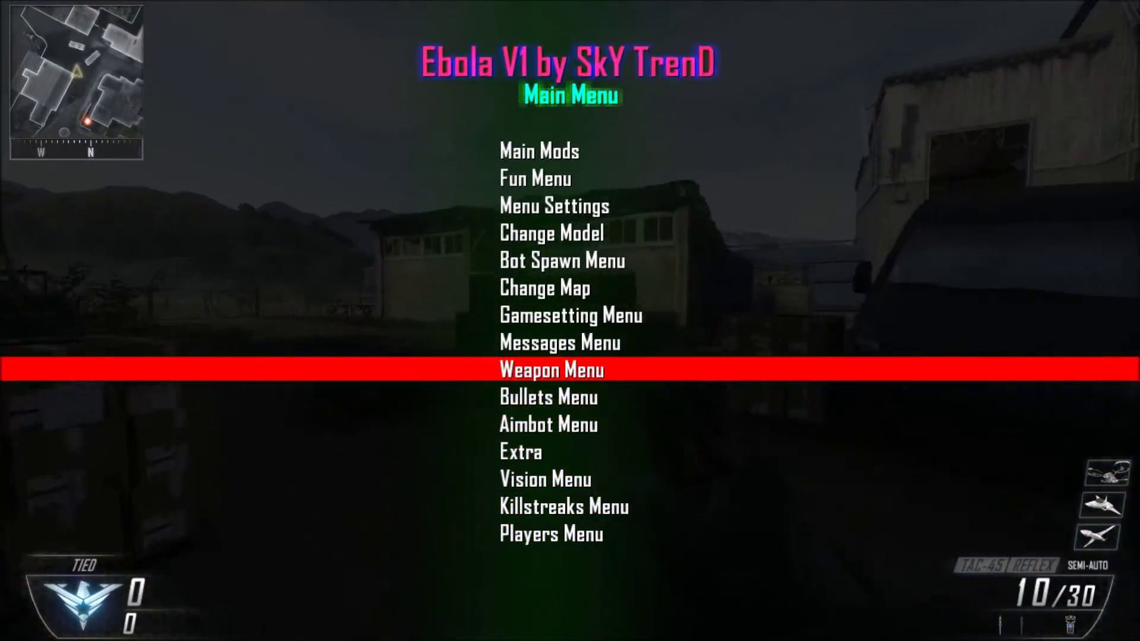
key(Return)
key(Up)
key(Return)
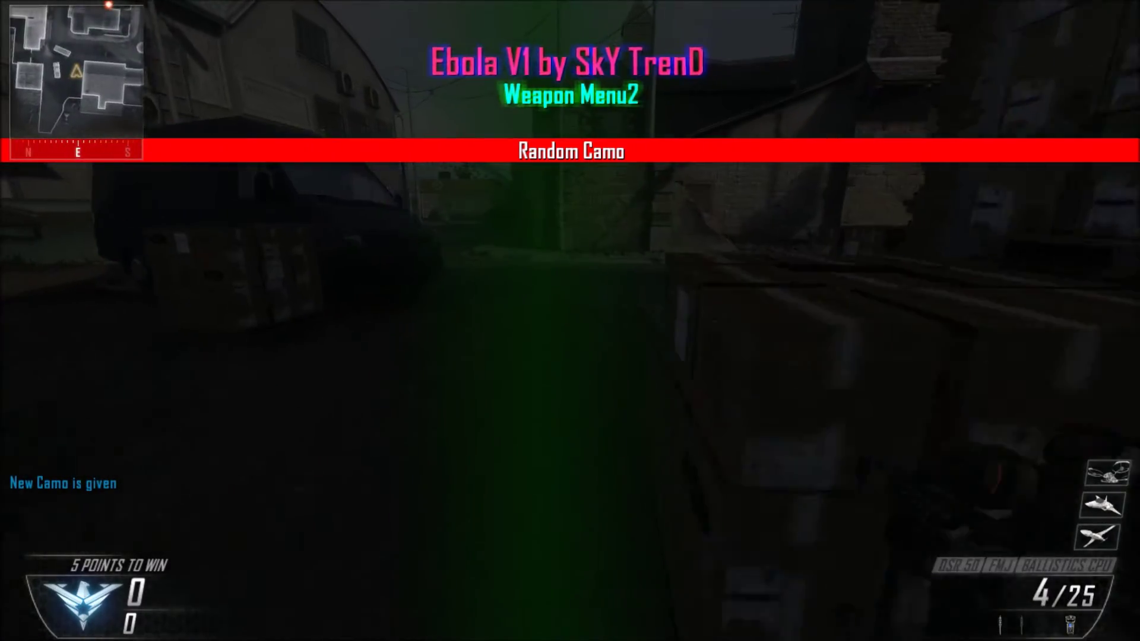
key(f)
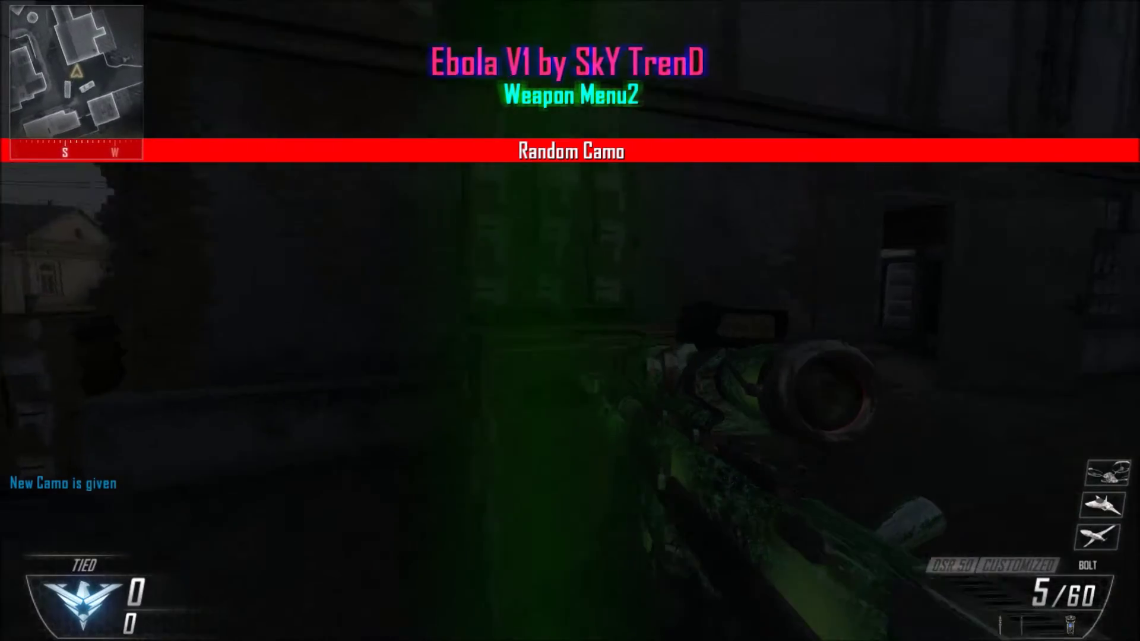